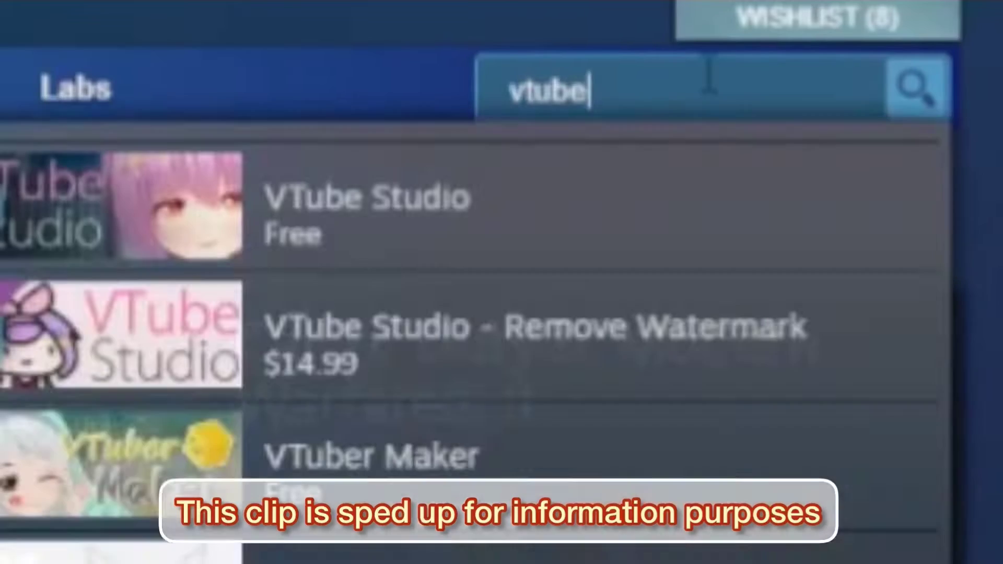
- Open VTube Studio's Steam store page, choose Use Now, and confirm Launch
click(365, 209)
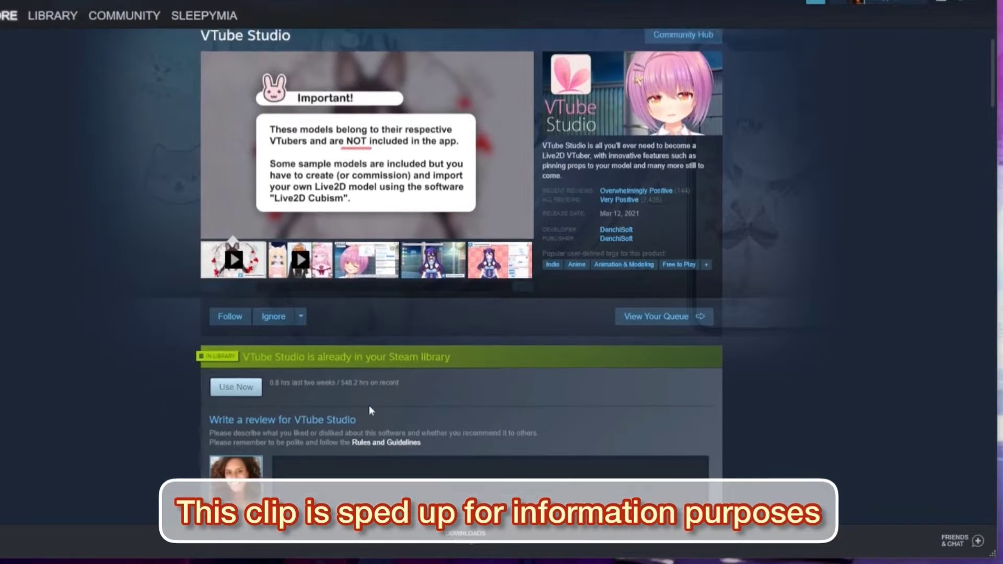
scroll(369, 405, down, 1)
click(236, 339)
click(618, 347)
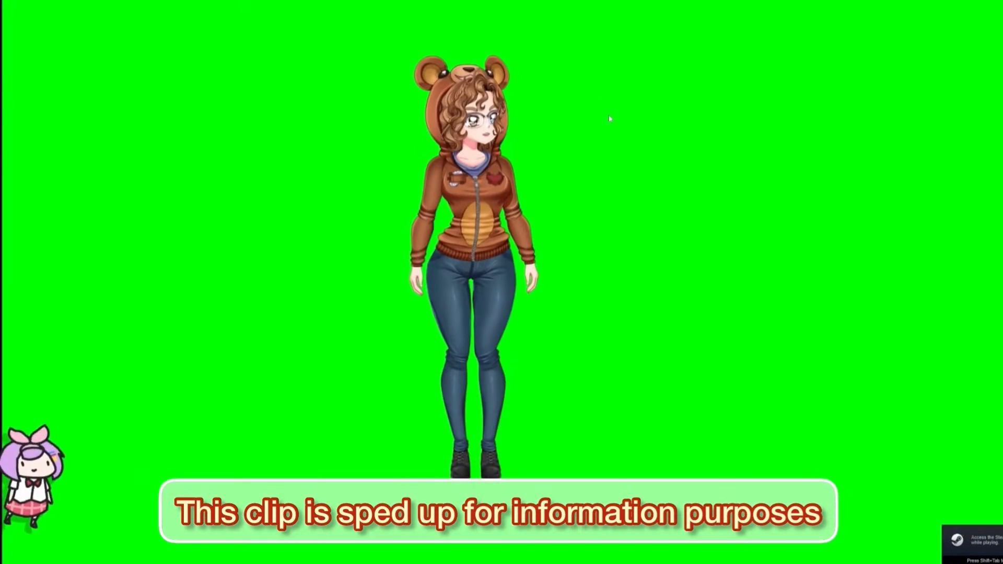
- Switch VTube Studio to windowed mode and open the Live2DModels folder via Import your own model
double_click(609, 119)
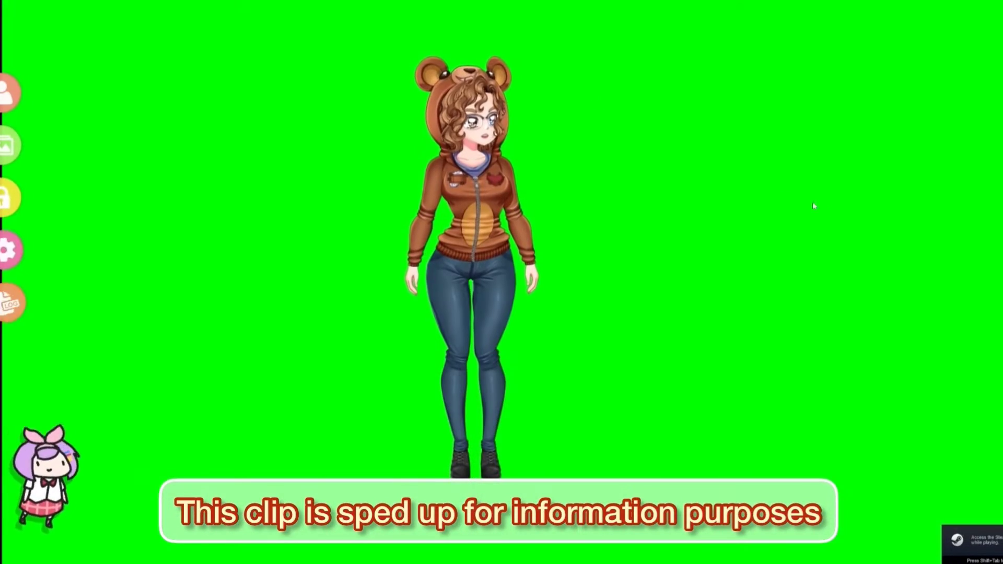
click(33, 156)
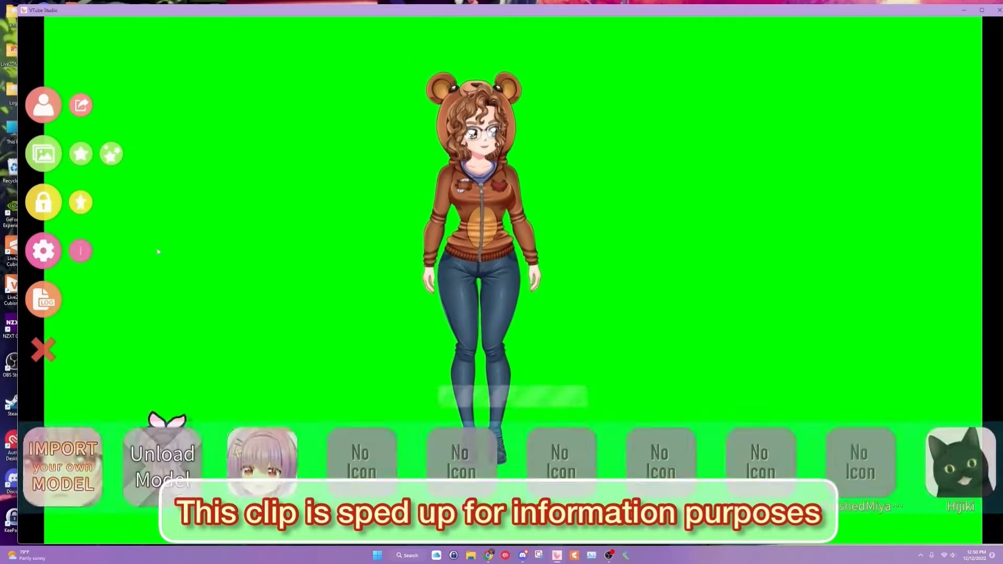
click(60, 457)
click(824, 347)
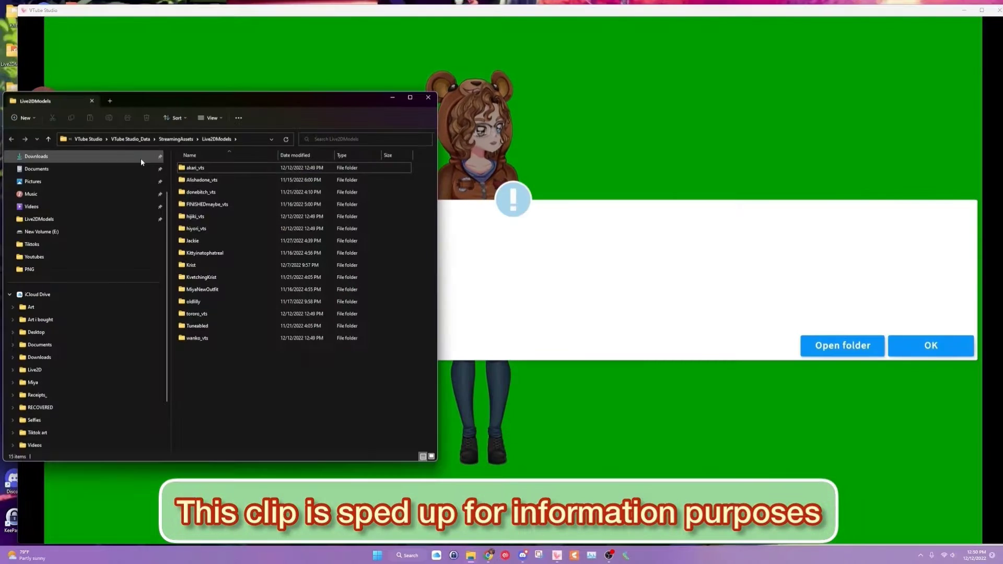
- Copy the downloaded Jackie model folder into Live2DModels
drag(174, 102, 679, 130)
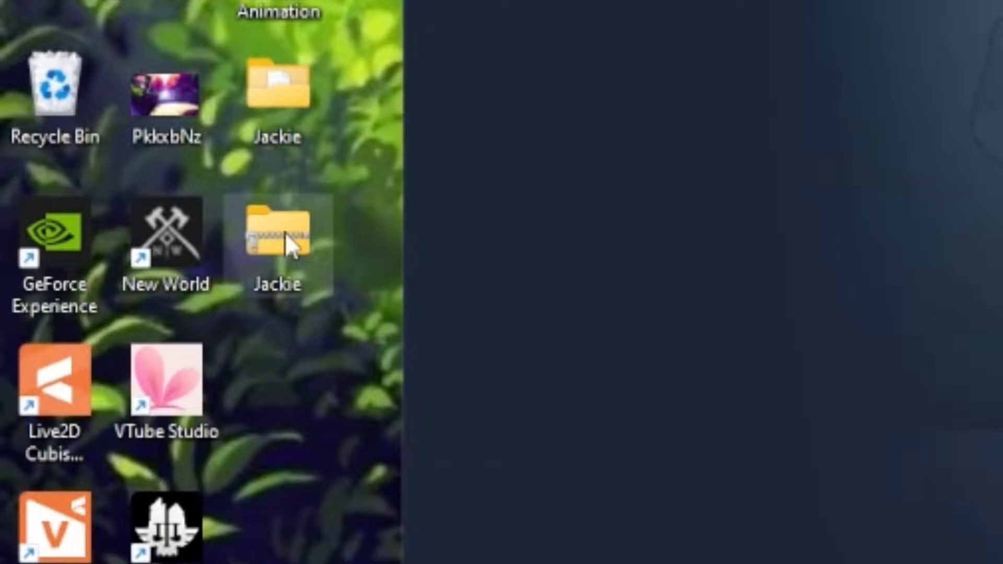
double_click(287, 242)
drag(190, 7, 264, 81)
drag(267, 131, 815, 318)
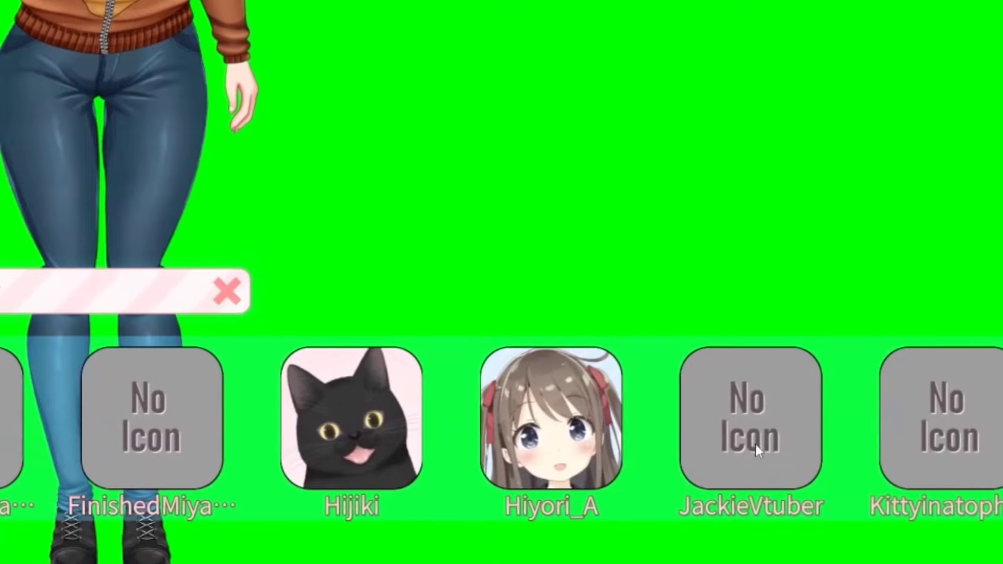
- Load JackieVtuber and auto-create its 20 default parameters
click(755, 443)
click(524, 373)
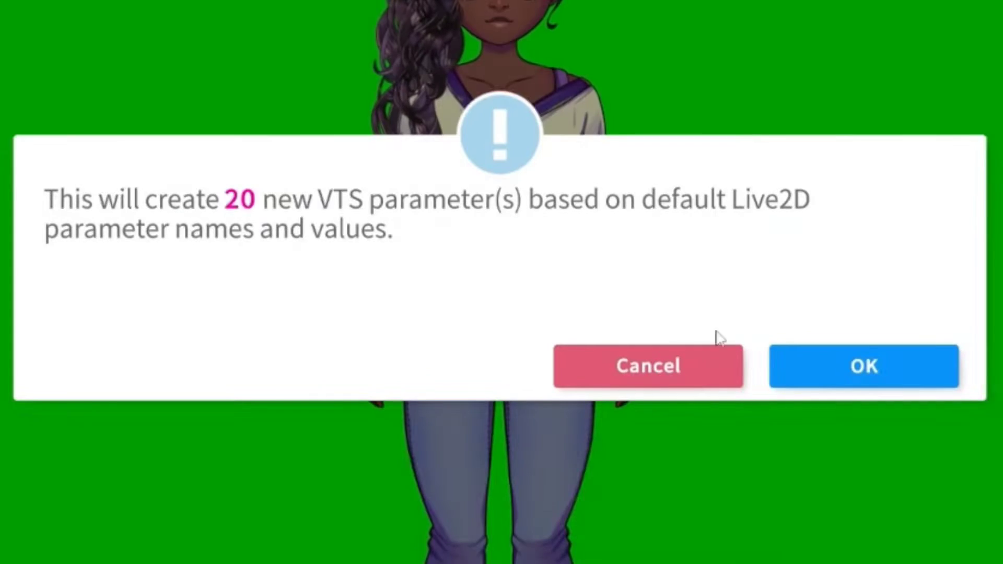
click(863, 362)
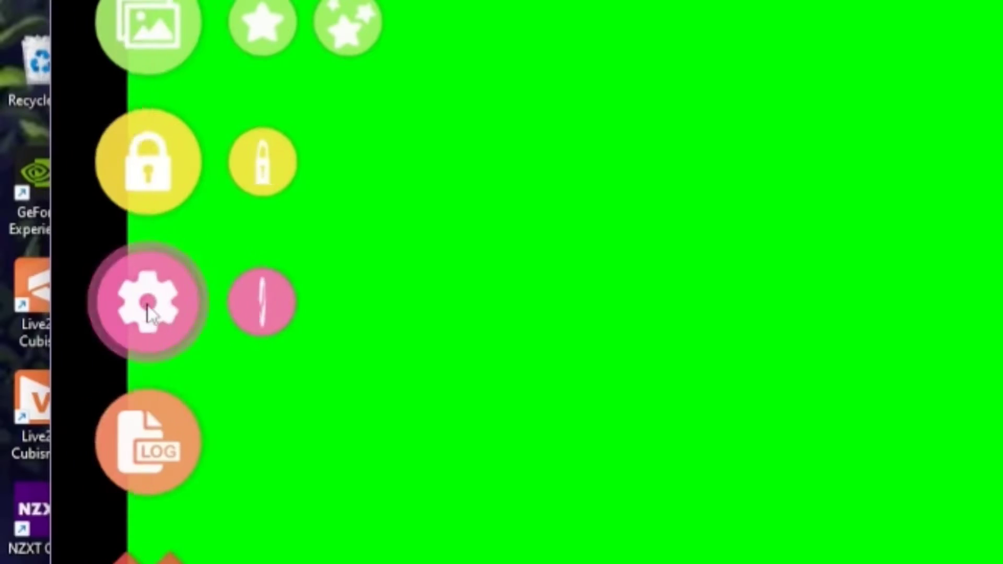
- Adjust mouth open sensitivity in the settings and switch to the model settings tab
click(7, 249)
mouse_move(799, 448)
mouse_down()
mouse_move(780, 448)
mouse_move(804, 448)
mouse_up()
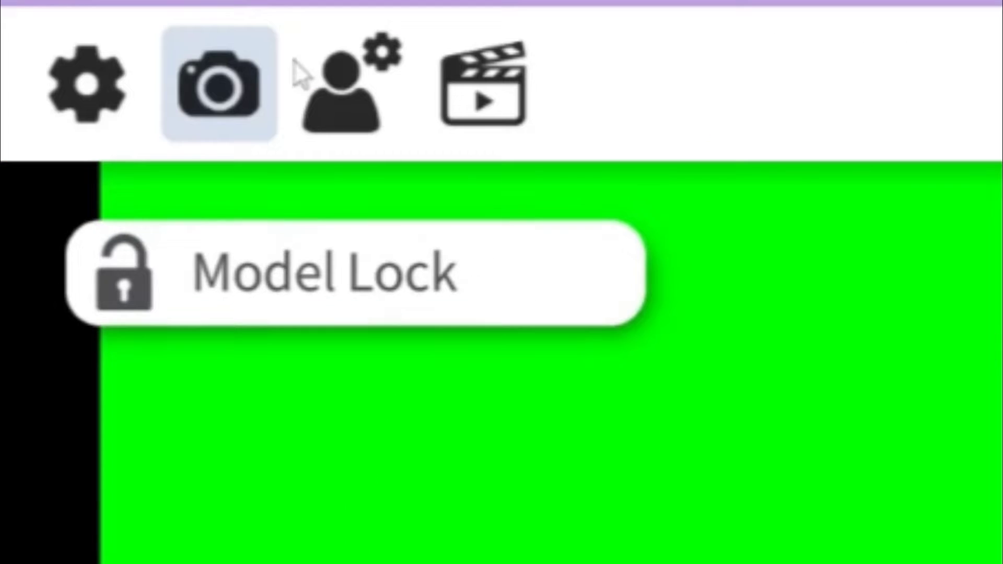
click(334, 84)
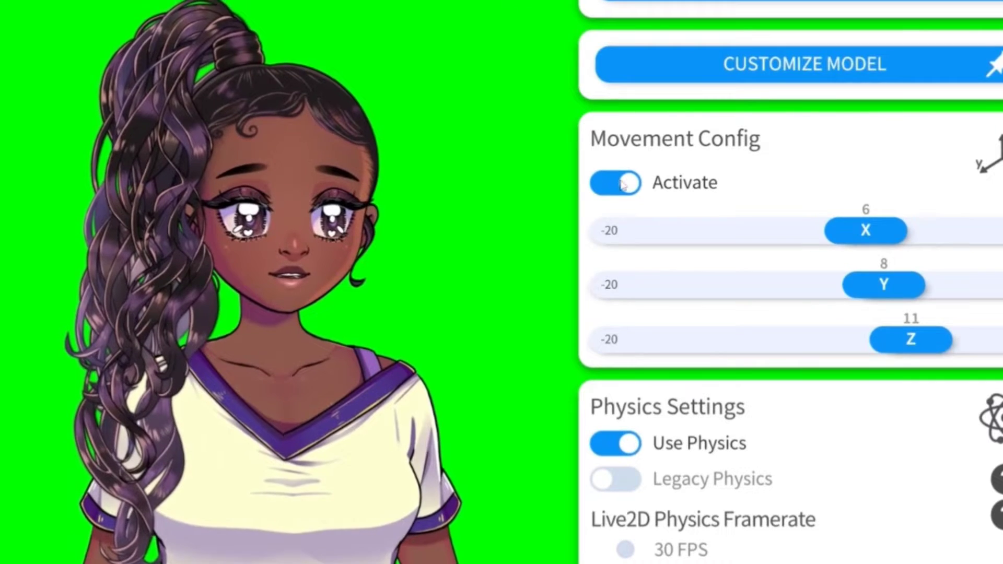
- Turn off Movement Config and set Dragging Physics to 22
click(615, 182)
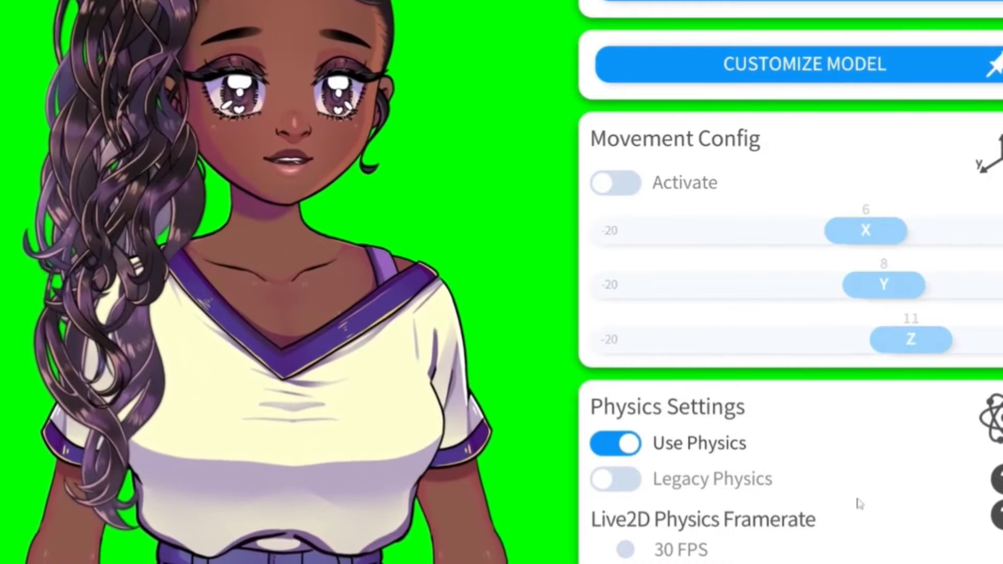
scroll(763, 261, down, 5)
drag(621, 392, 688, 393)
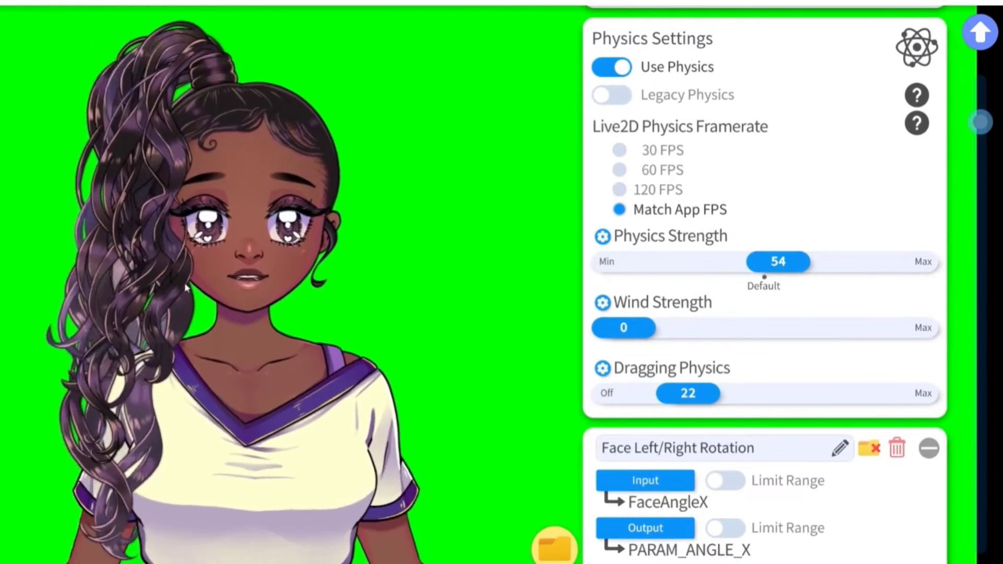
- Set Face Left/Right Rotation's input minimum to -18 and edit Face Up/Down's 20 to -20 inputs
scroll(867, 269, down, 5)
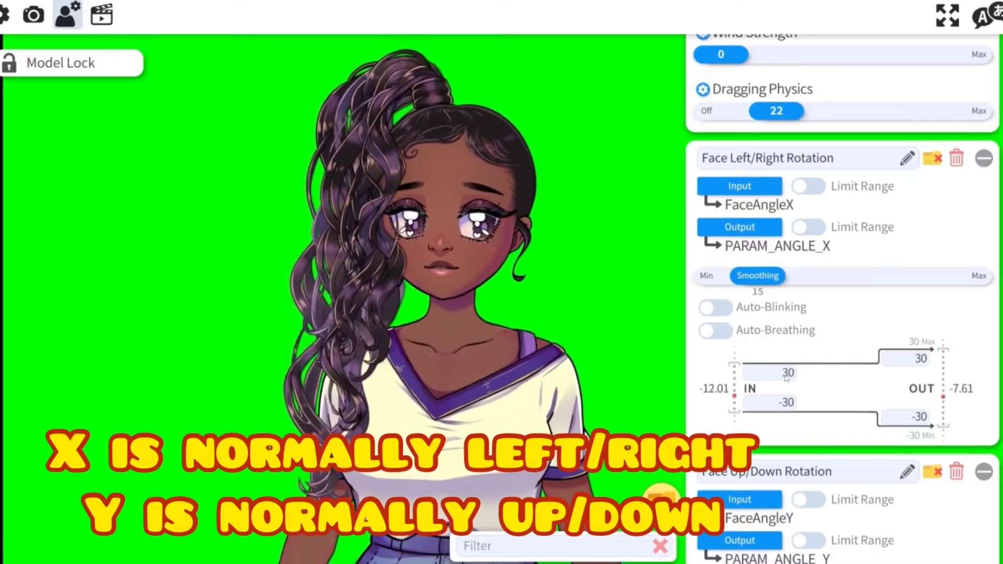
click(786, 402)
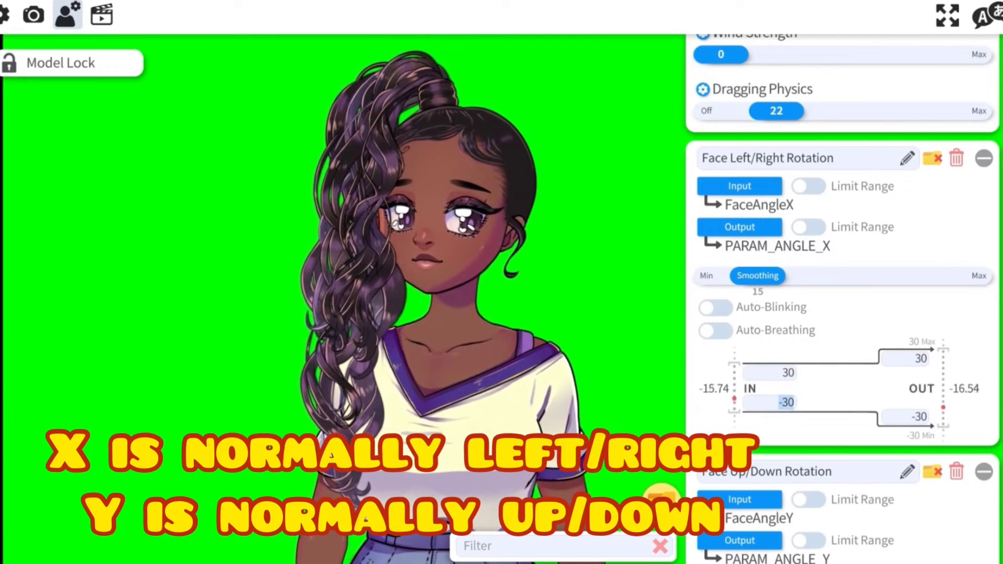
text(-18)
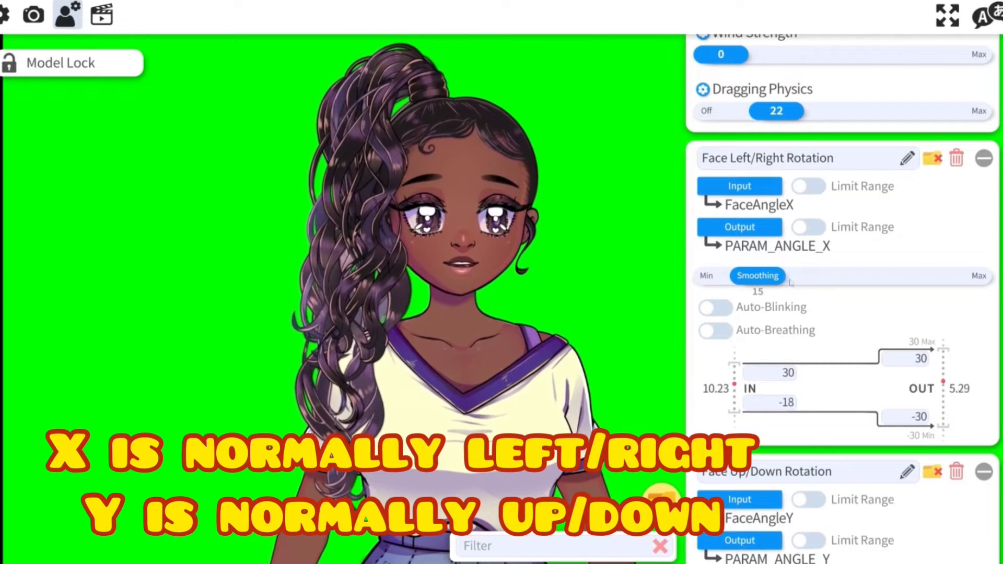
scroll(870, 179, down, 5)
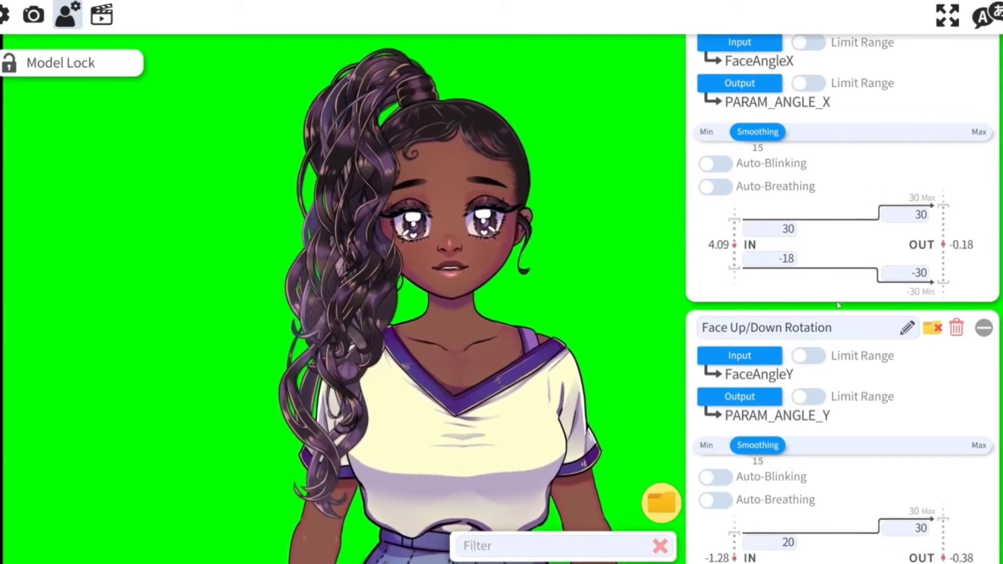
scroll(840, 291, down, 5)
click(782, 371)
key(Tab)
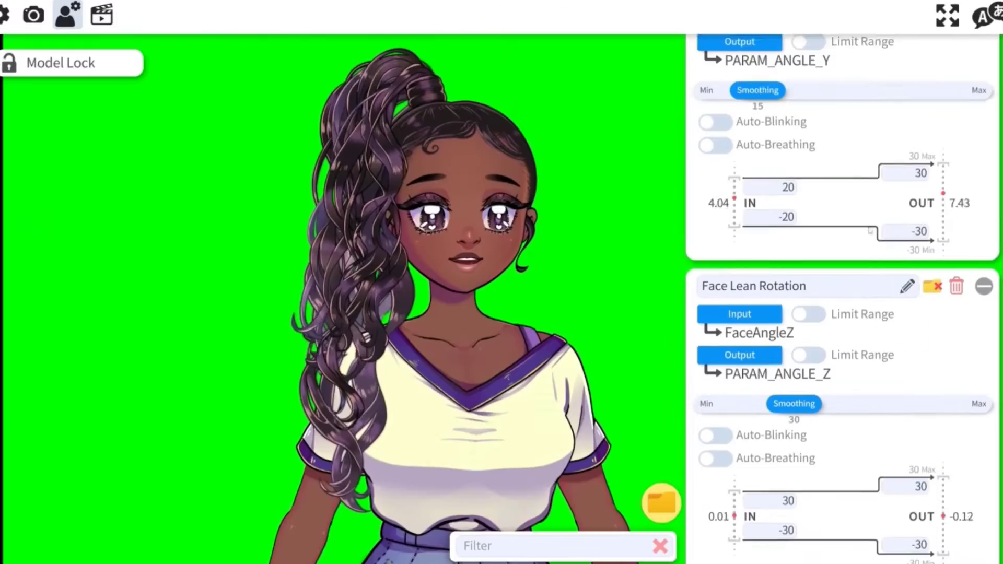
- Set Face Lean Rotation's input range to 27 and -22
scroll(783, 516, down, 2)
scroll(874, 258, down, 2)
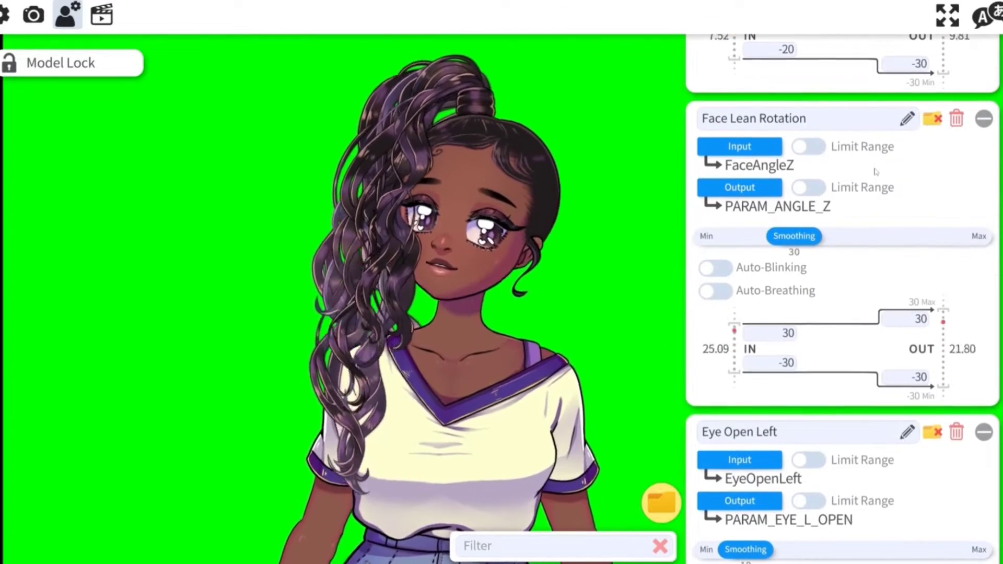
text(27)
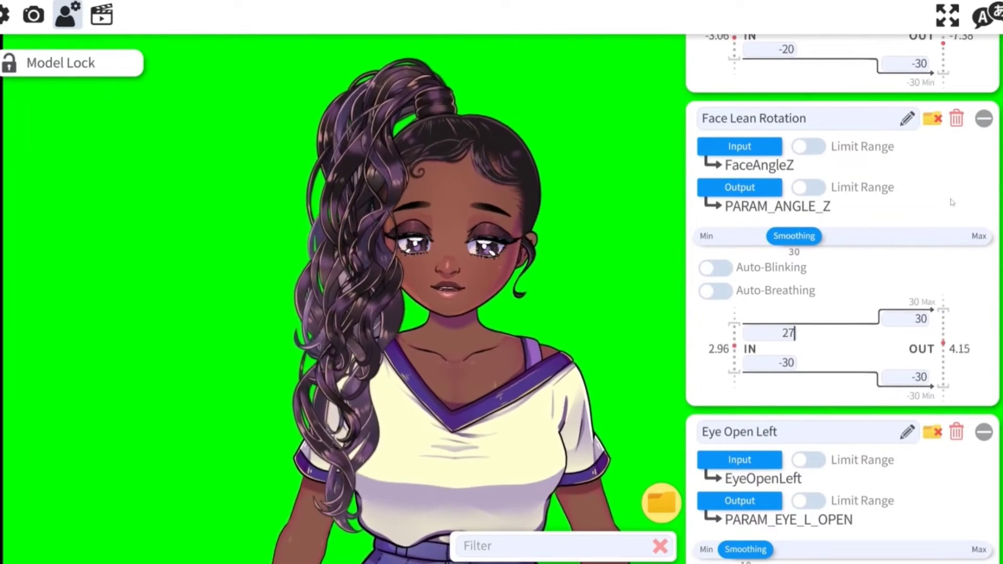
key(Tab)
text(-22)
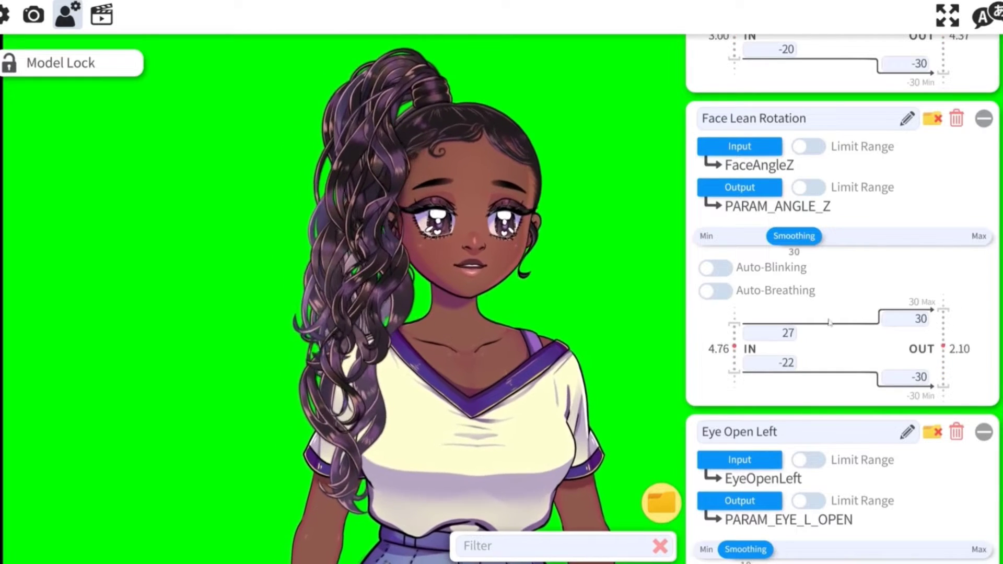
- Set Face Lean Rotation smoothing to 15 and move on to Eye Open Left
scroll(768, 94, down, 3)
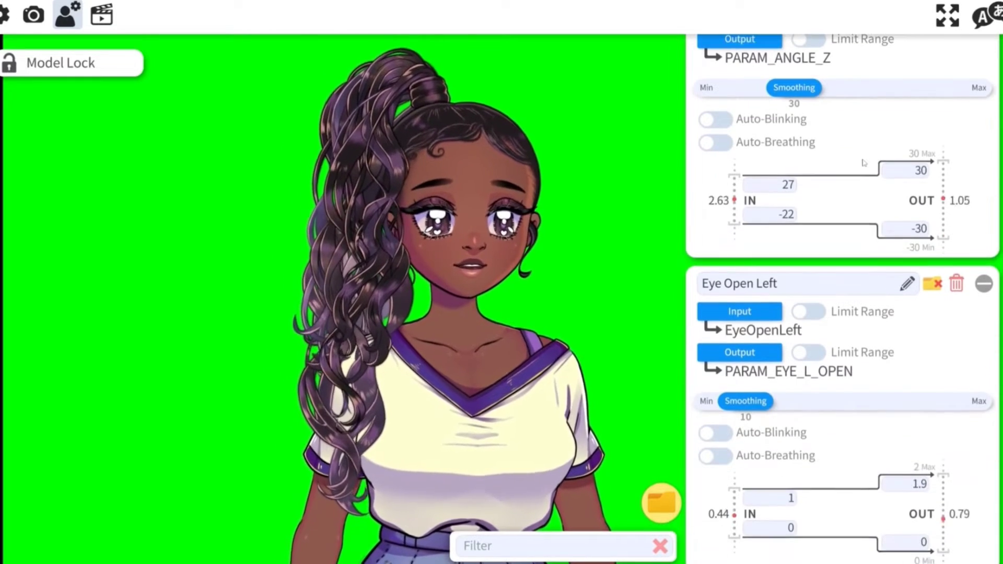
drag(768, 94, 735, 94)
scroll(757, 94, up, 8)
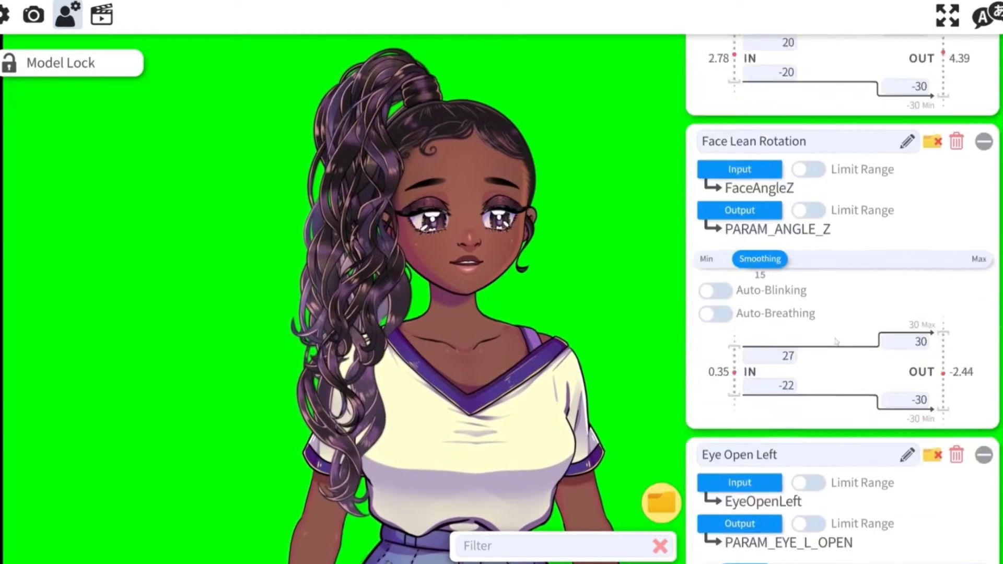
scroll(812, 78, down, 10)
scroll(812, 78, down, 3)
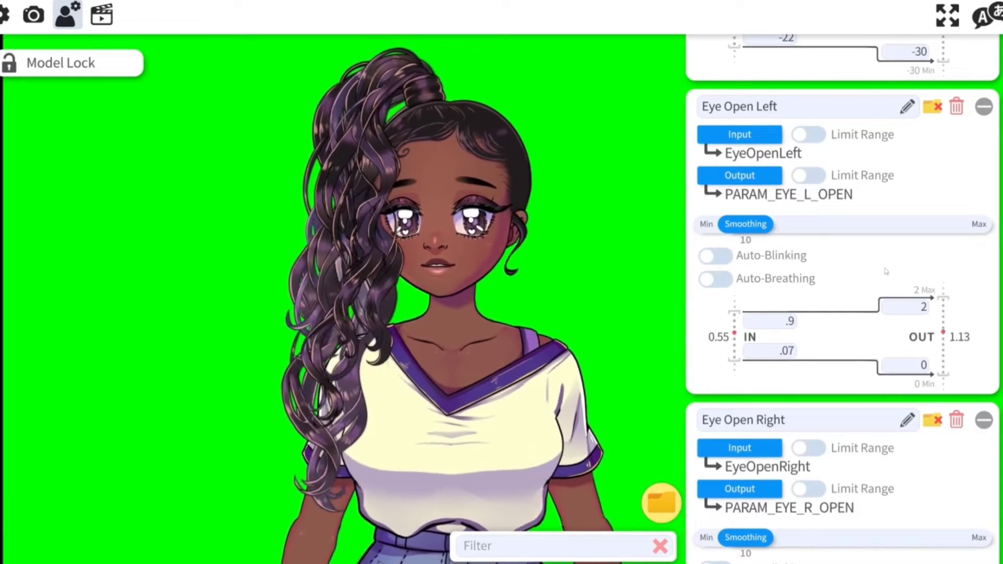
- Give Eye Open Right output max 2, input range .07 to .9, and smoothing 20
scroll(859, 230, down, 3)
drag(745, 47, 772, 46)
click(919, 441)
text(2)
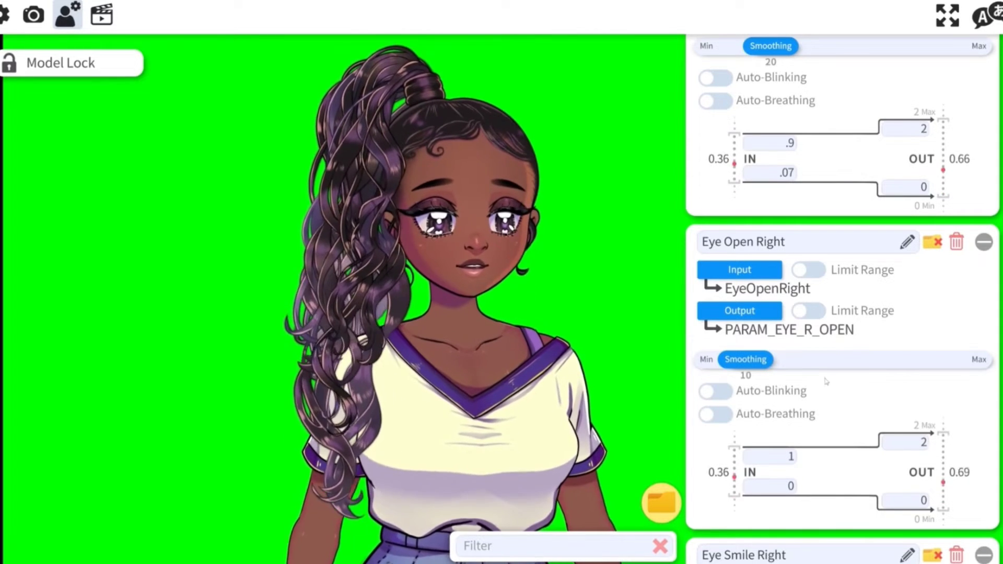
click(778, 457)
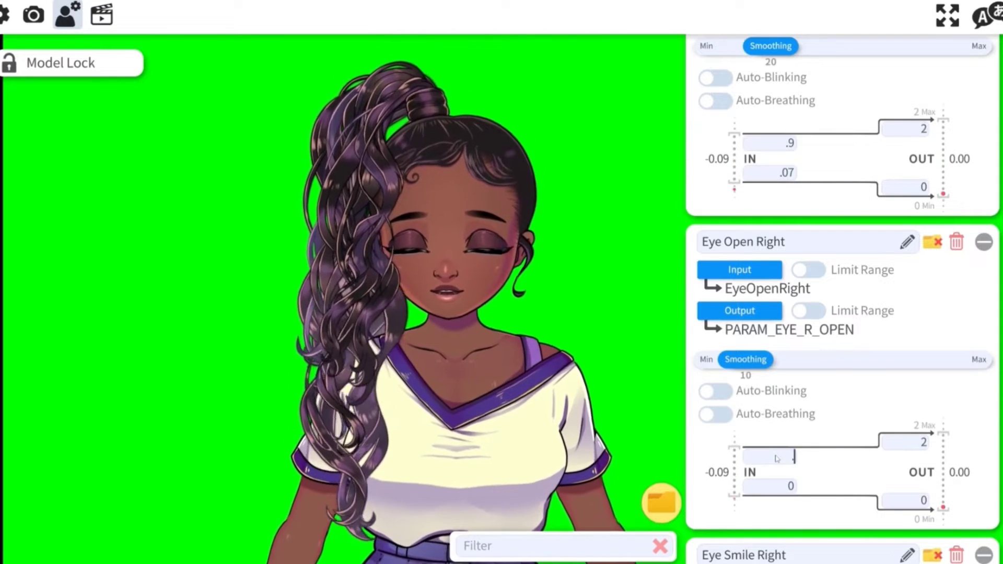
text(.9)
click(783, 489)
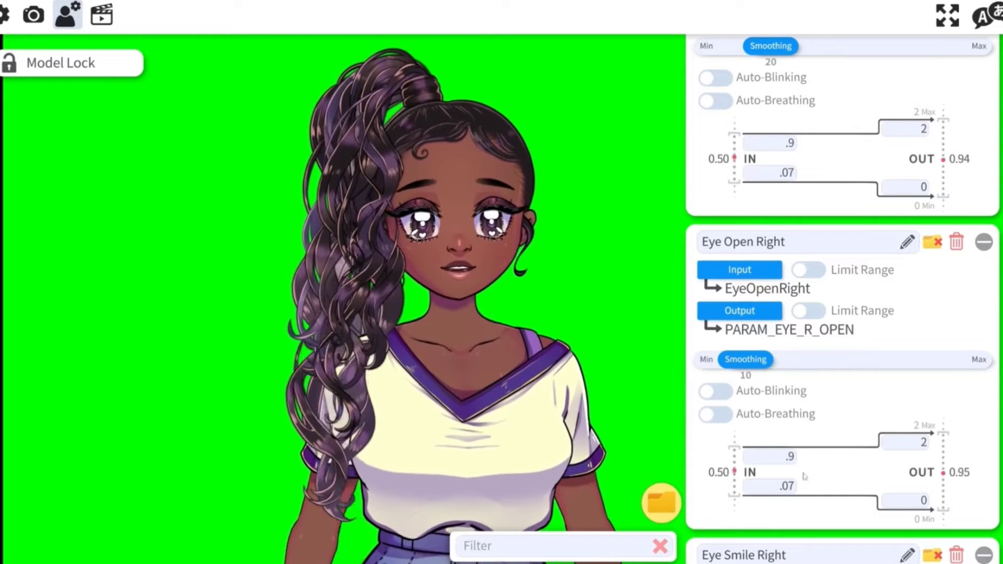
drag(745, 359, 771, 359)
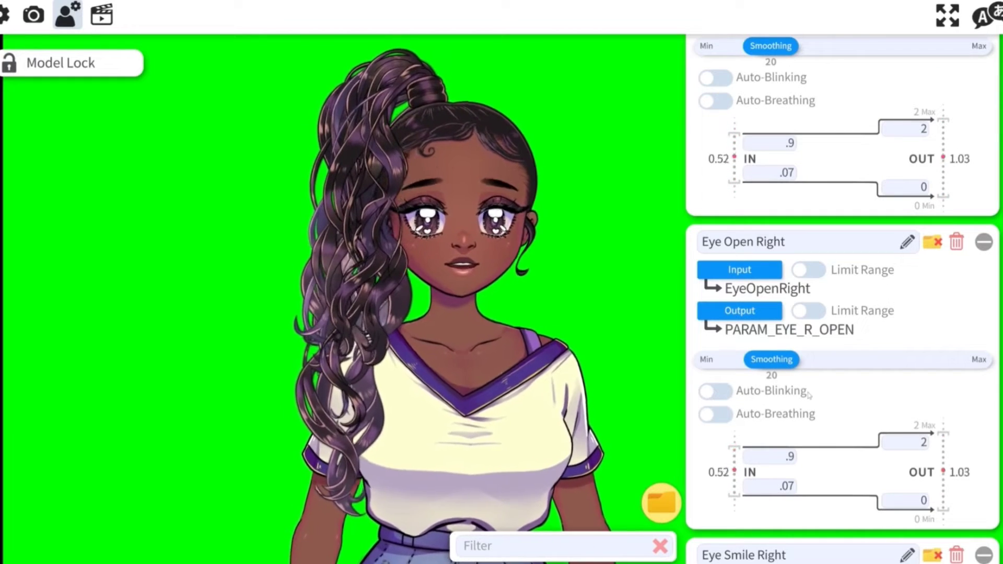
scroll(829, 391, down, 3)
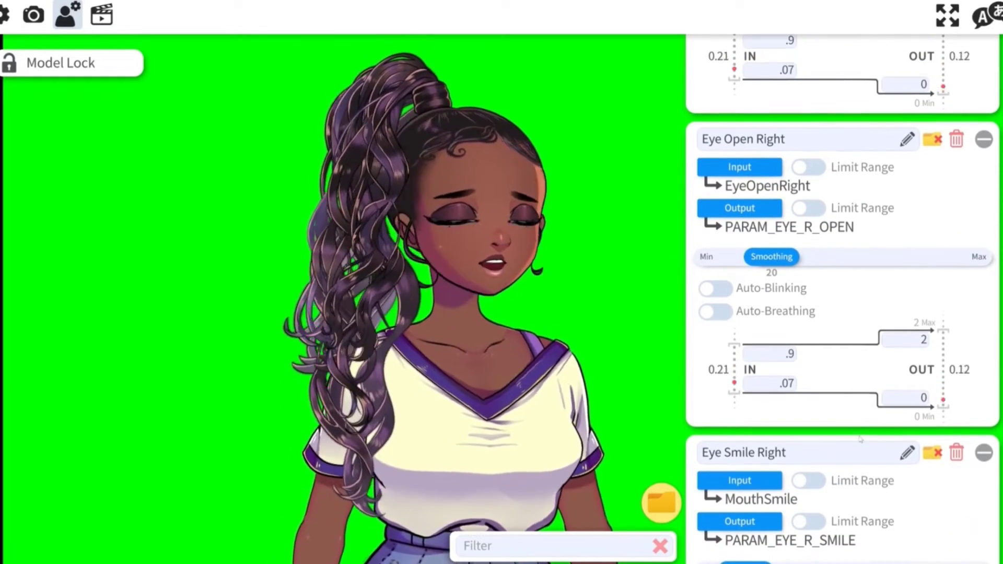
- Set IN min .5 and IN max .87 on both Eye Smile Right and Eye Smile Left
scroll(830, 275, down, 4)
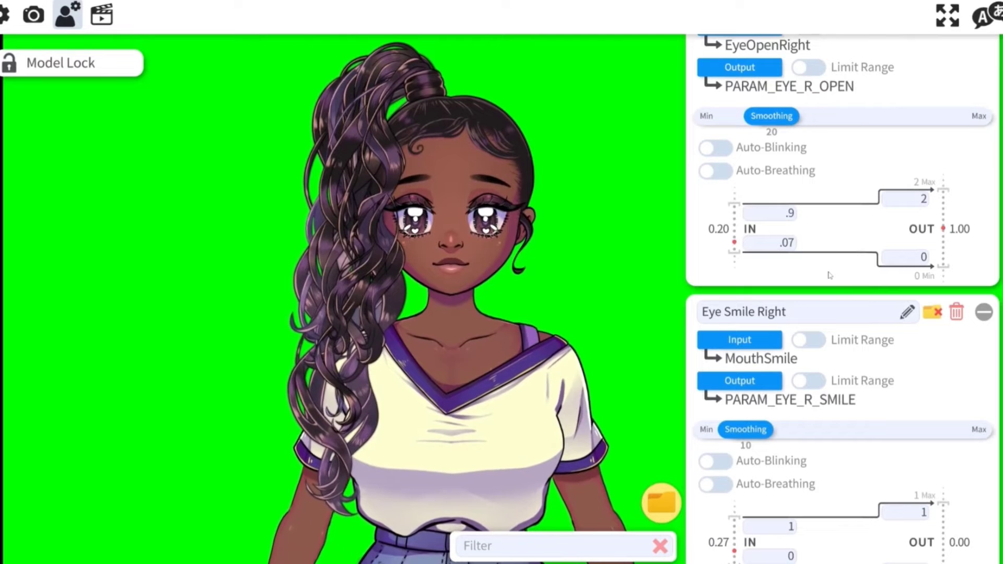
scroll(851, 340, down, 5)
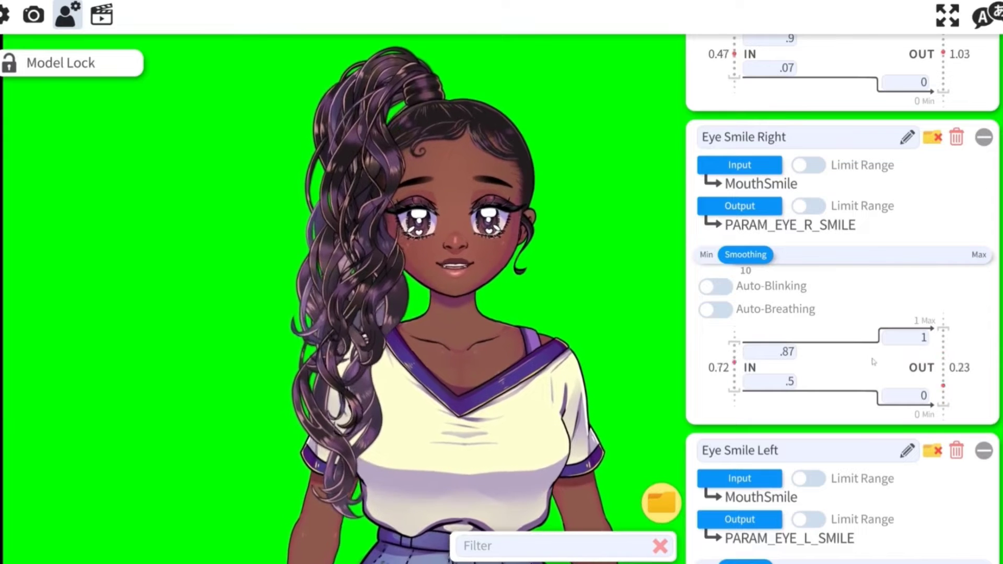
scroll(846, 376, down, 5)
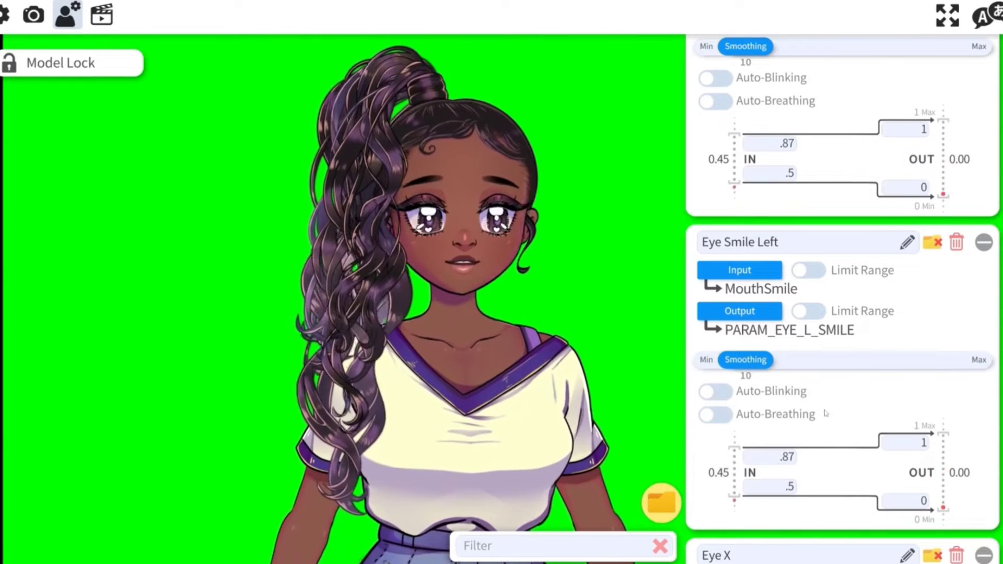
scroll(849, 414, down, 8)
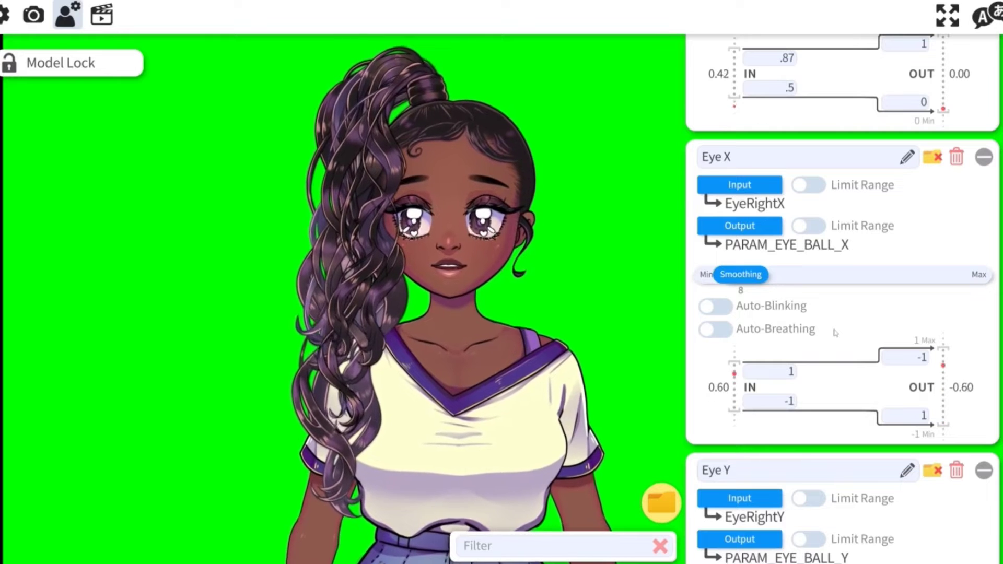
- Raise Eye X and Eye Y smoothing to about 15
scroll(838, 358, down, 4)
drag(741, 75, 769, 77)
mouse_move(740, 389)
mouse_down()
mouse_move(768, 390)
mouse_move(757, 389)
mouse_up()
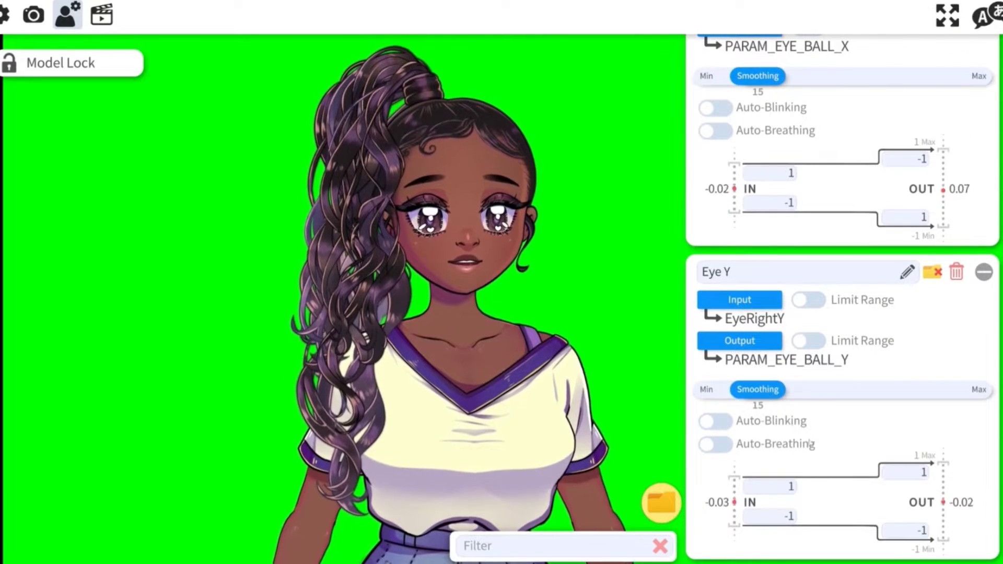
- Set Mouth Smile's input range to .03 and .8
scroll(835, 295, down, 6)
scroll(834, 295, down, 3)
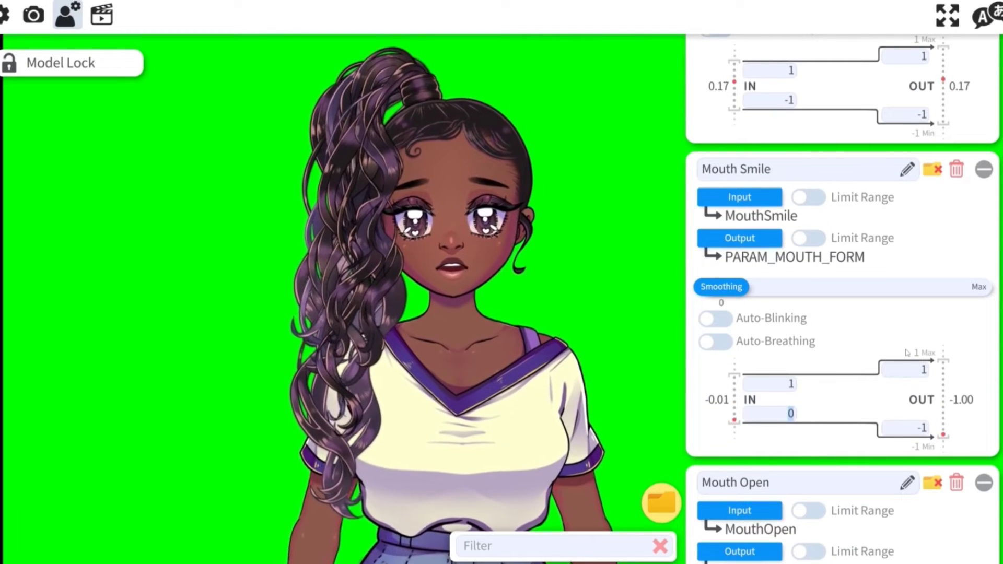
key(BackSpace)
text(.03)
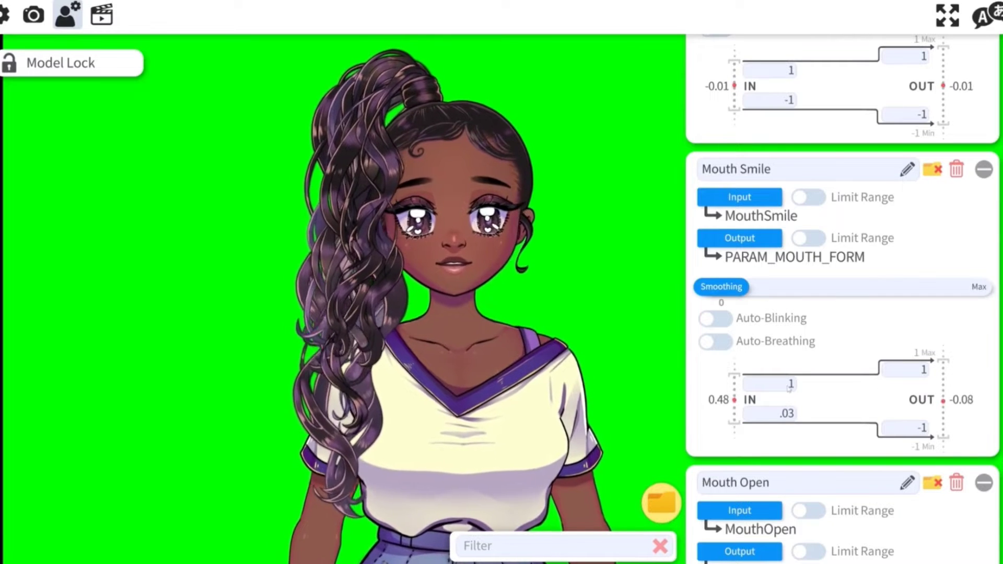
double_click(789, 384)
text(.8)
- Set Mouth Open smoothing to 9
scroll(945, 346, up, 1)
scroll(899, 366, down, 6)
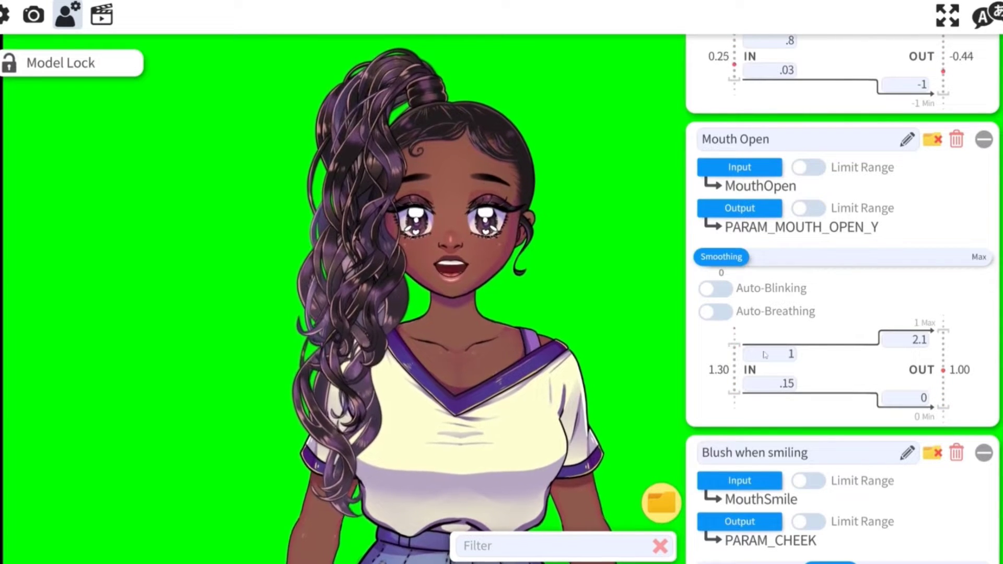
drag(723, 256, 743, 274)
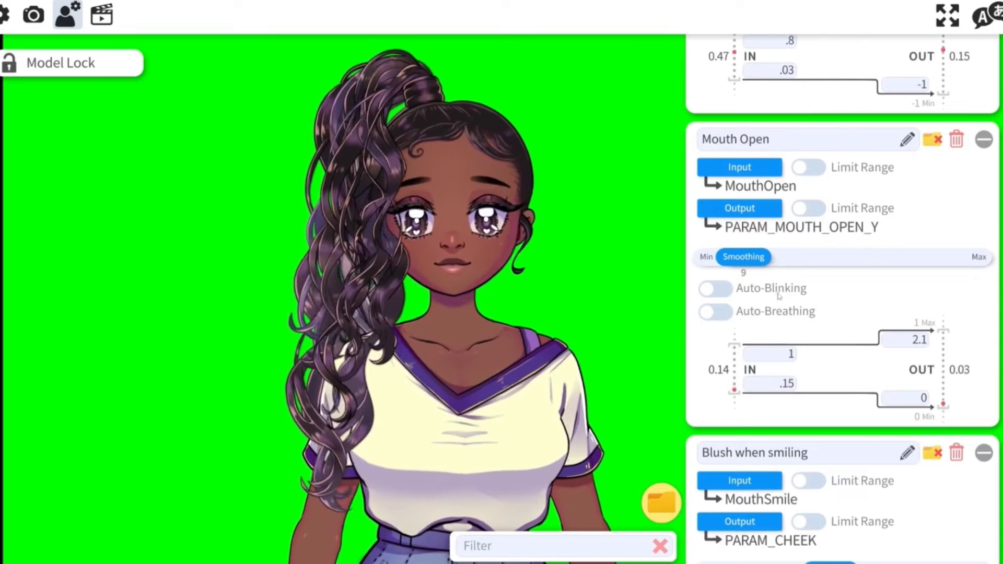
- Set Blush when smiling's input range to .5 and .8
scroll(815, 301, down, 5)
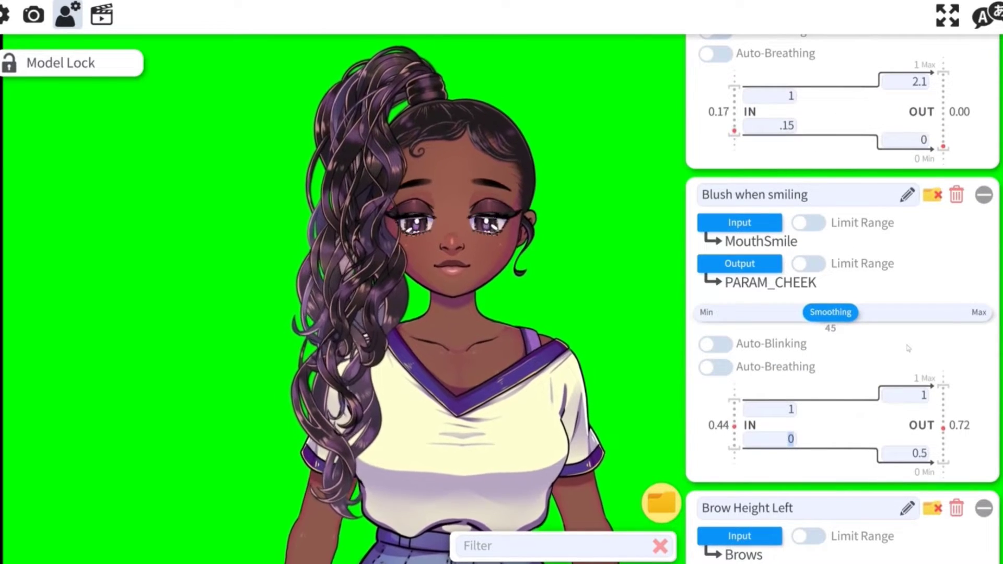
text(.5)
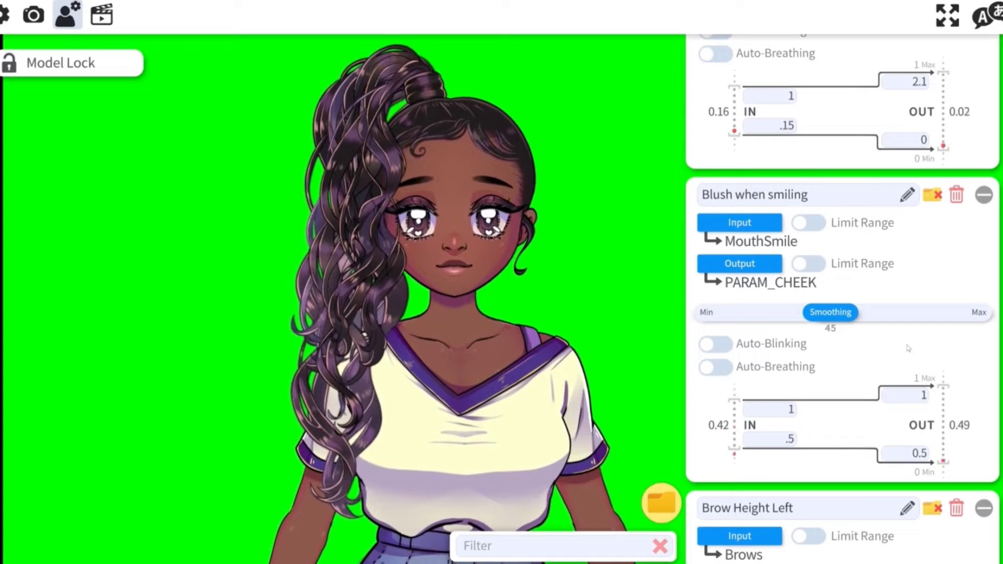
click(777, 411)
text(.8)
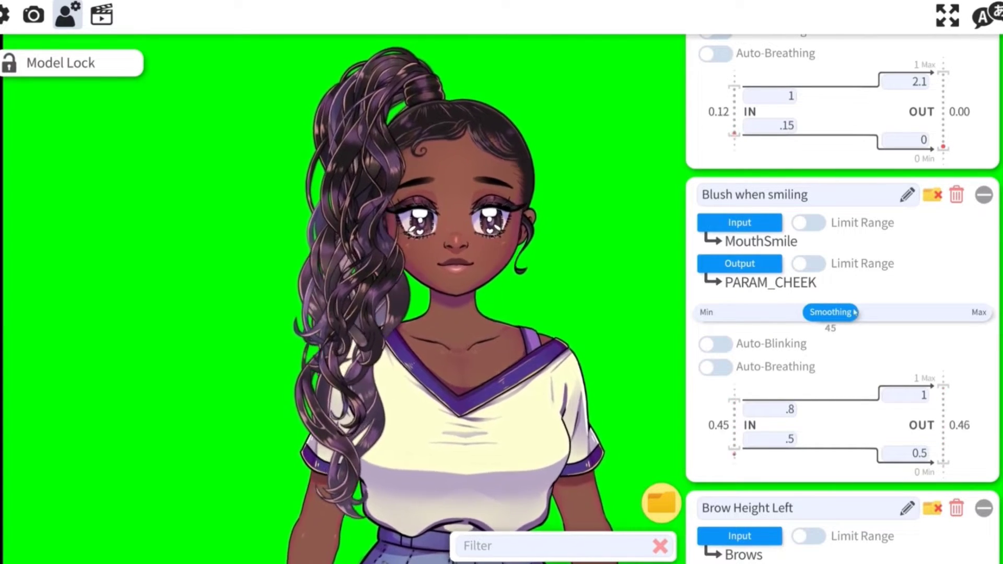
- Scroll down to the Body Rotation X parameter block
scroll(881, 275, down, 7)
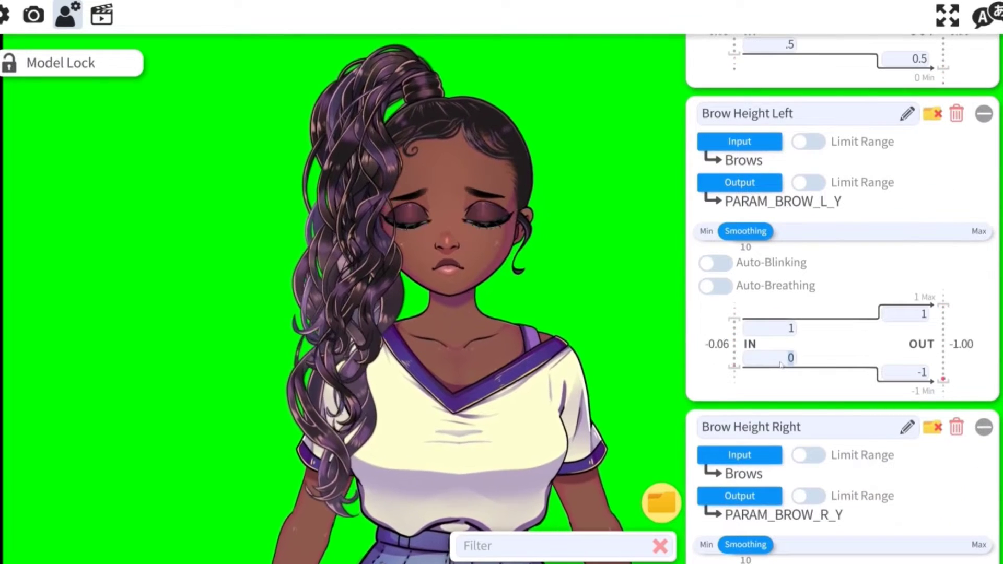
scroll(857, 346, down, 9)
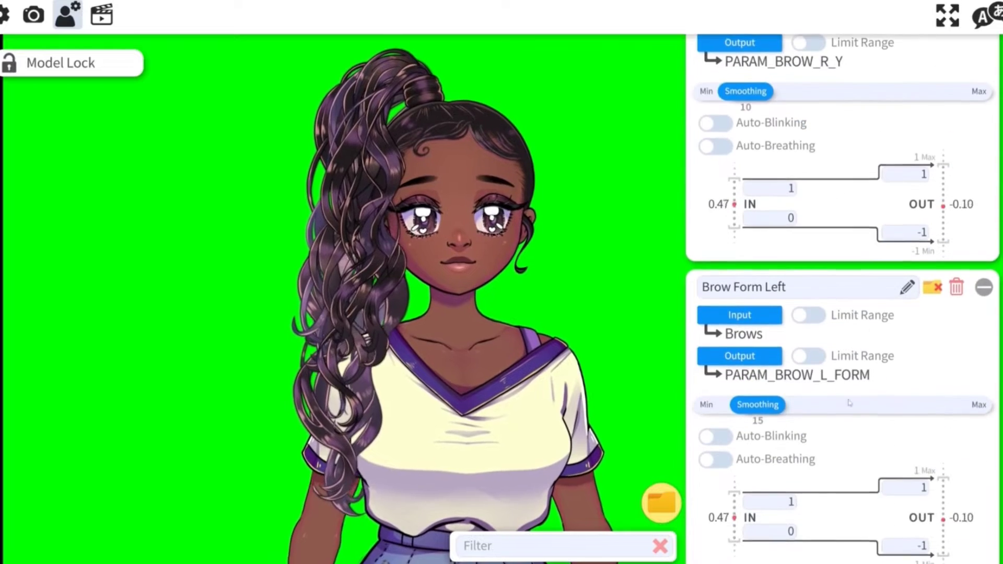
scroll(863, 419, down, 4)
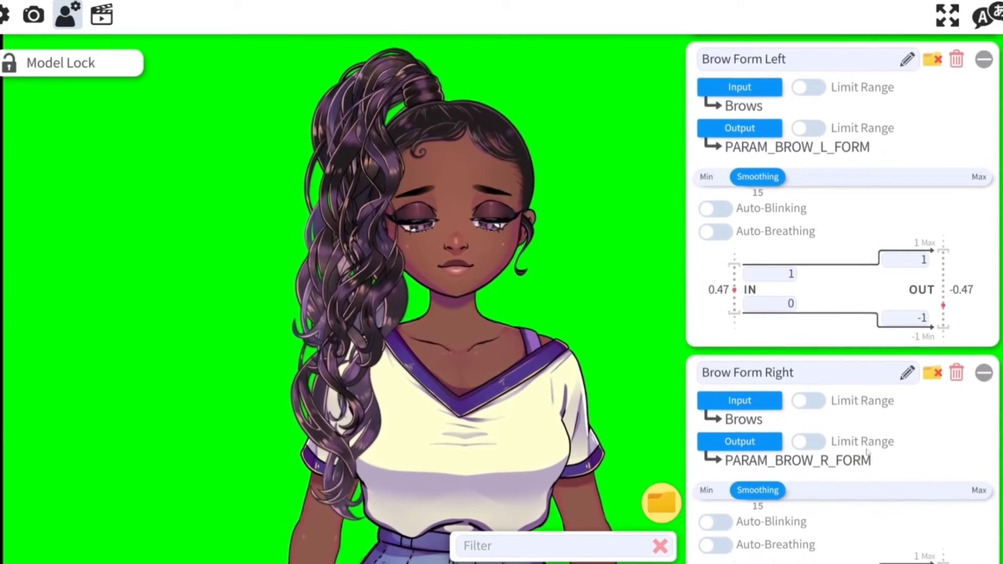
scroll(818, 65, down, 7)
scroll(818, 65, down, 8)
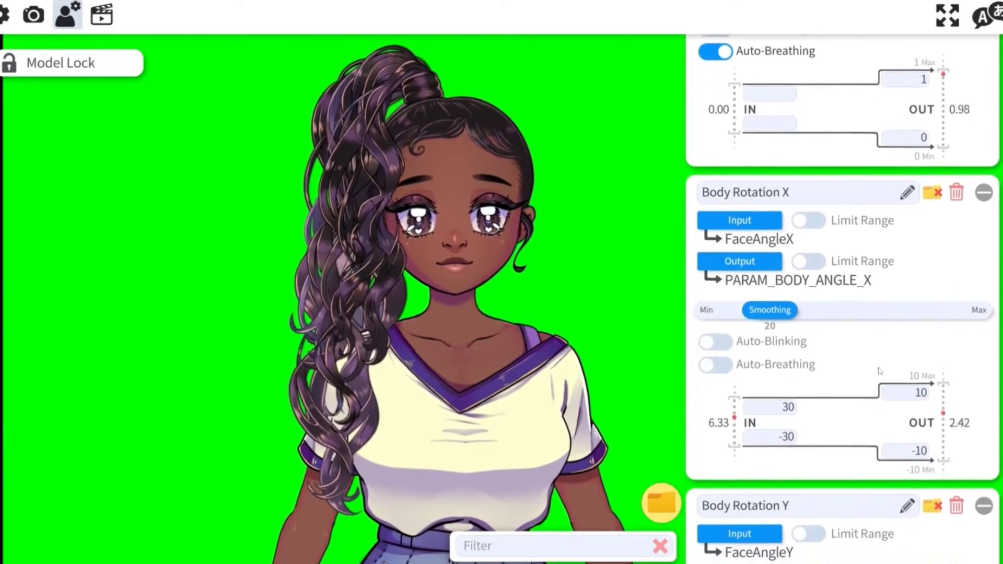
- Edit Body Rotation X's input values, setting its minimum to -10
text(20)
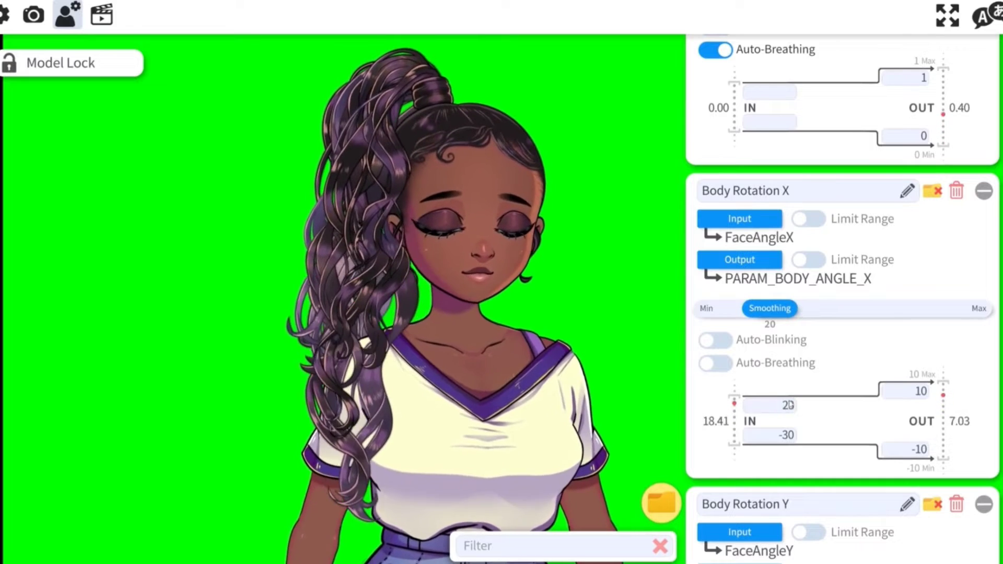
text(3)
click(785, 438)
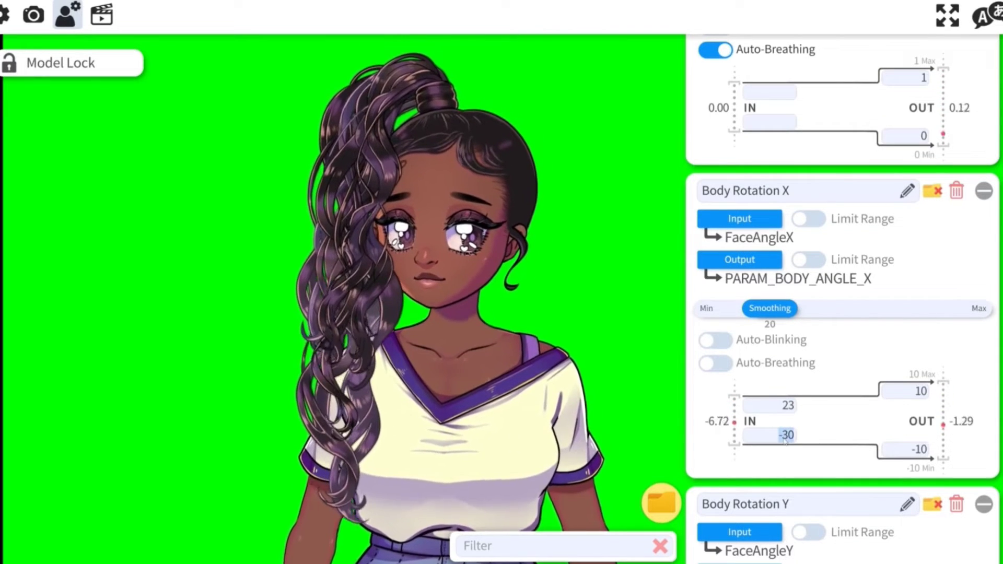
text(-10)
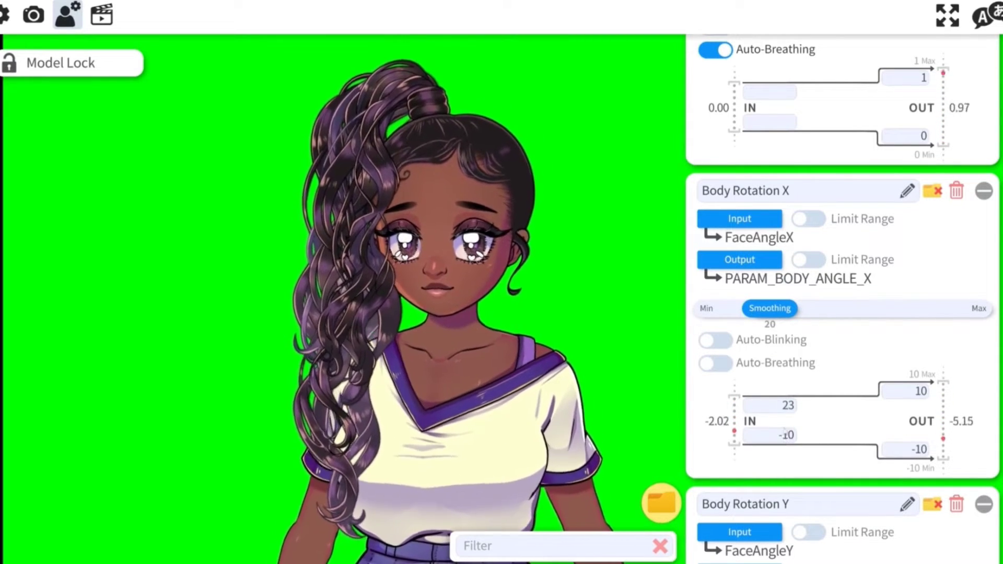
- Set Body Rotation Y's input range to 18 and -17 with smoothing 30
scroll(839, 412, down, 6)
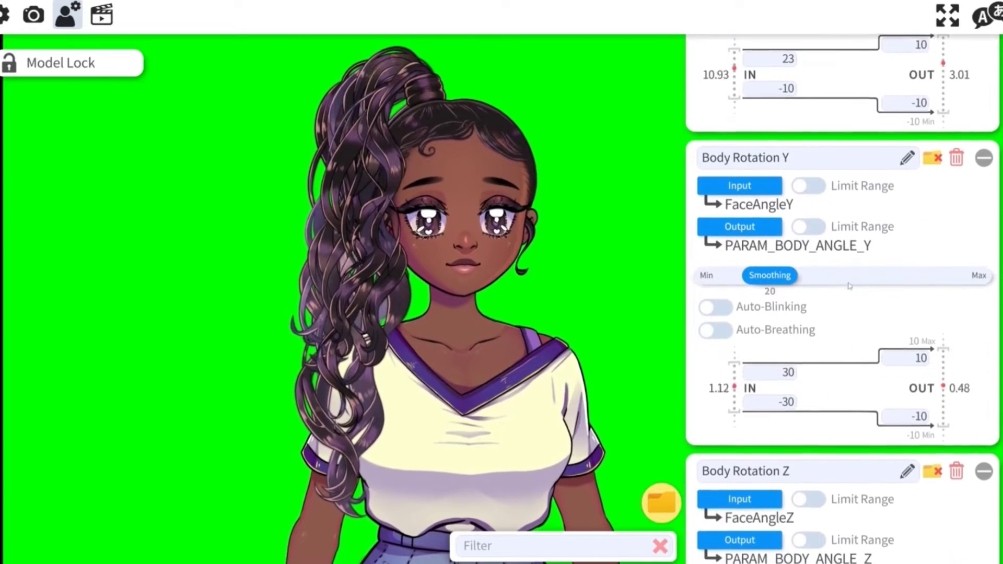
click(788, 372)
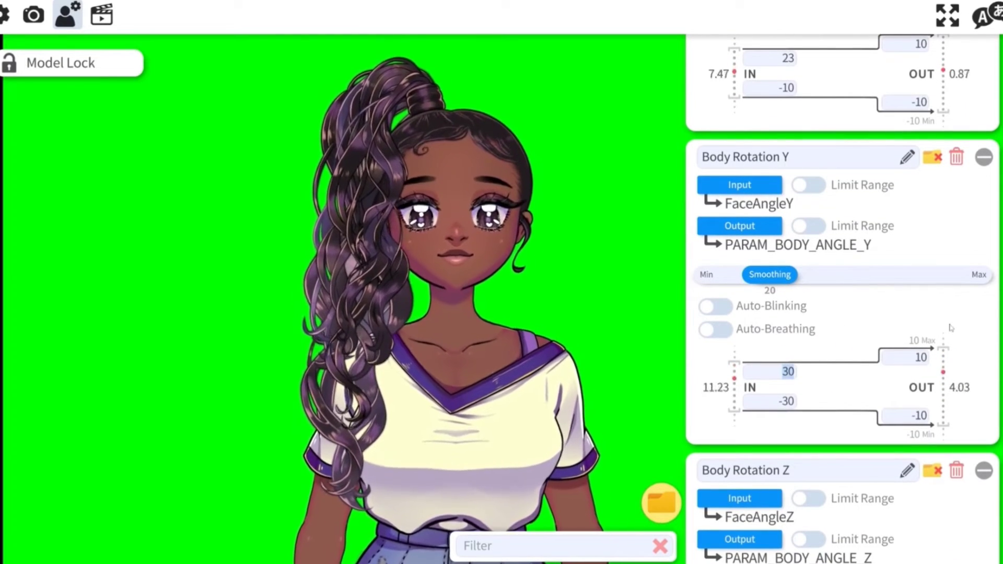
text(18)
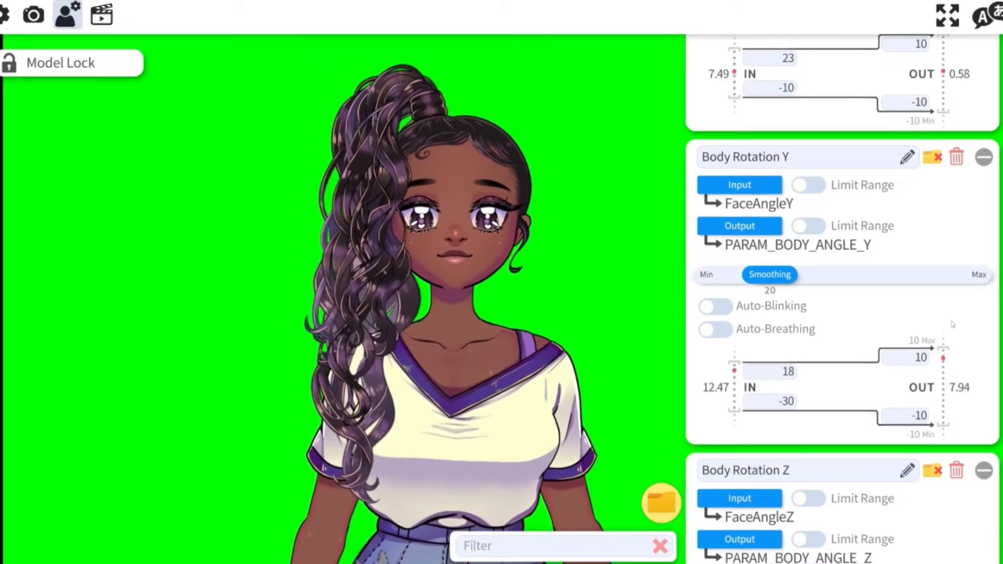
click(785, 401)
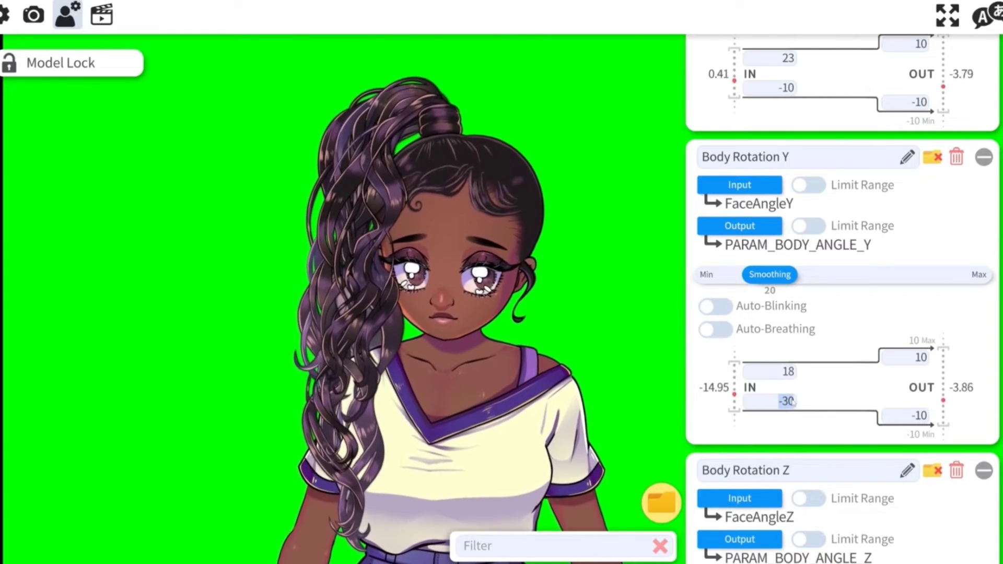
text(-17)
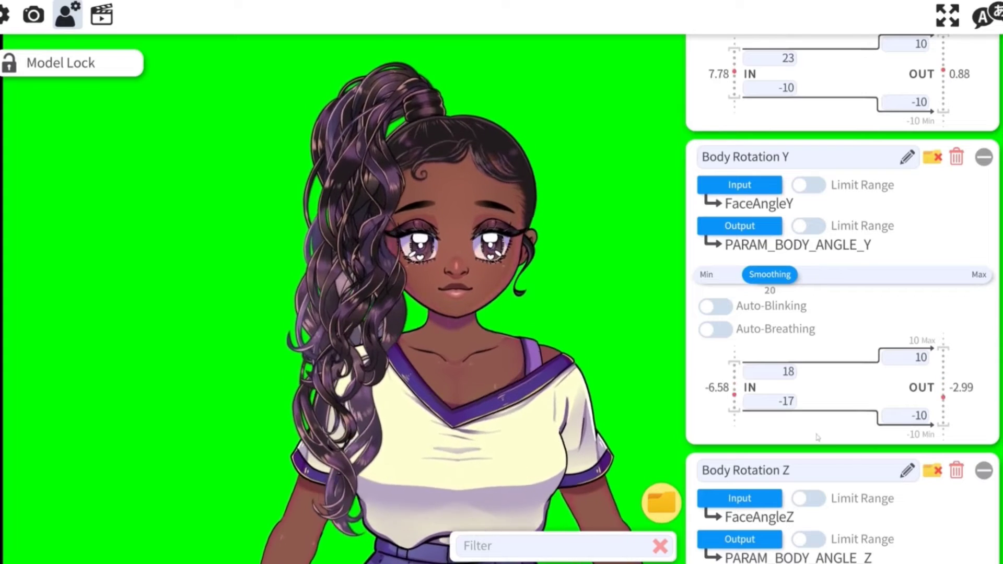
click(809, 276)
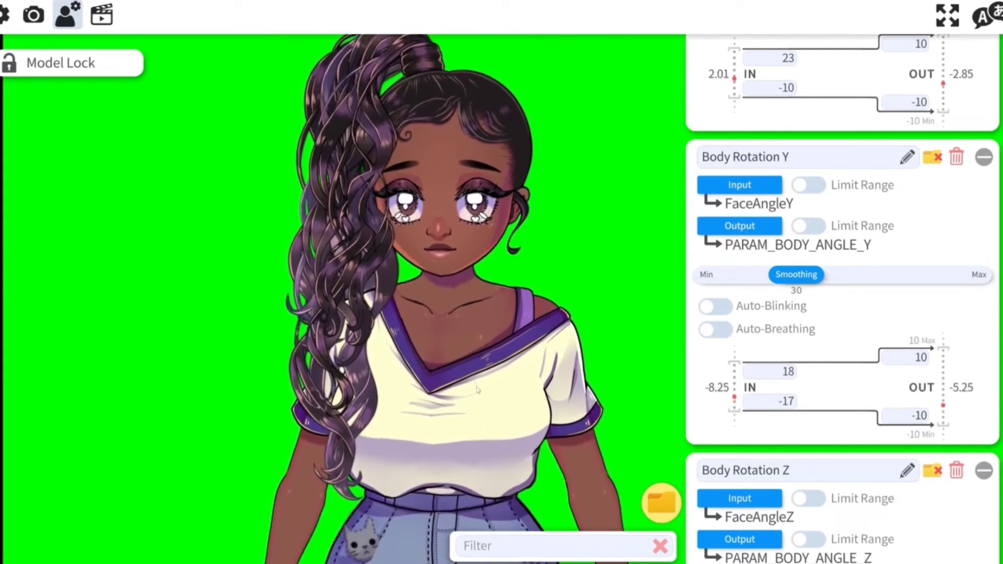
- Set Body Rotation Z's input range to 22 and -22
scroll(823, 435, down, 5)
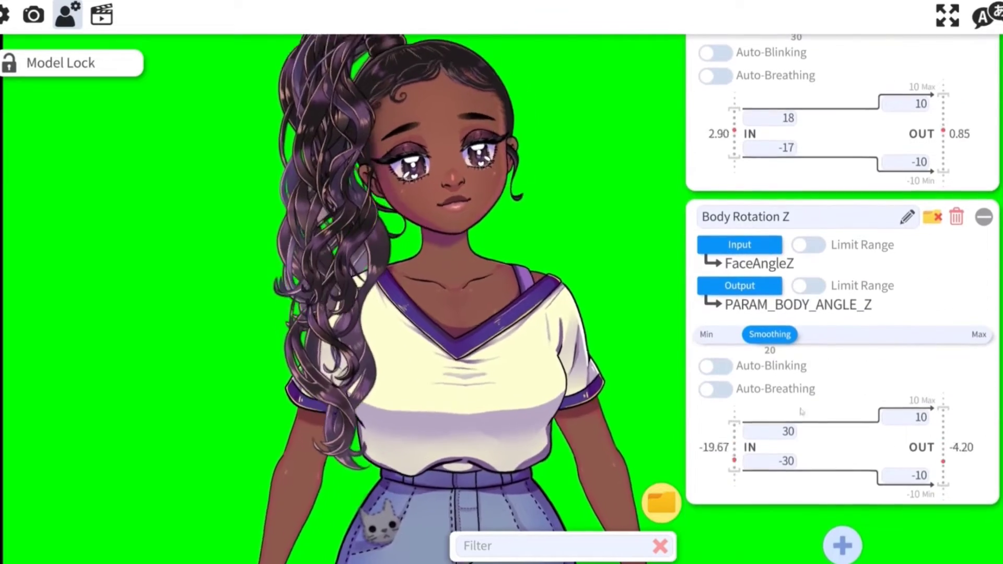
click(793, 461)
text(-22)
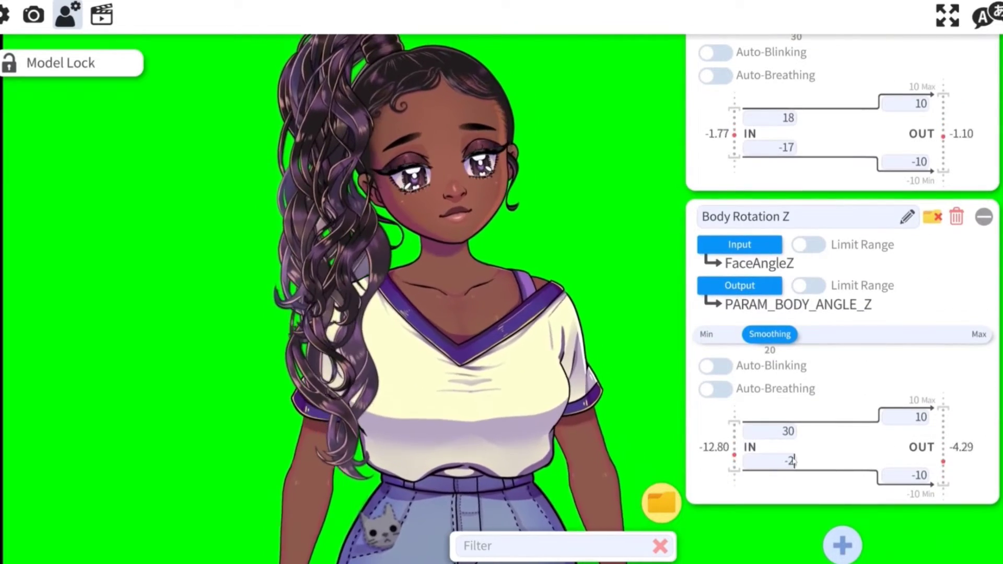
click(791, 431)
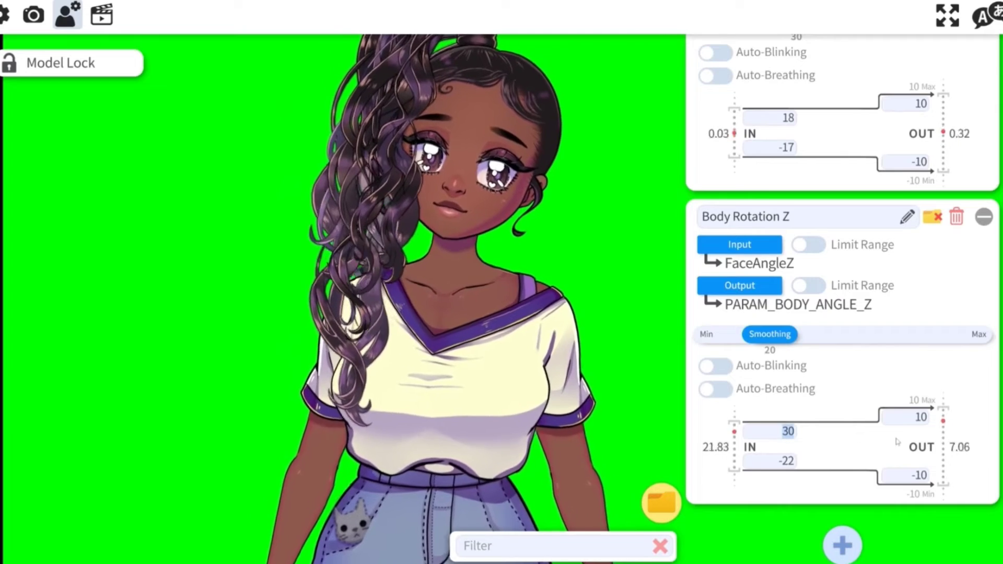
text(22)
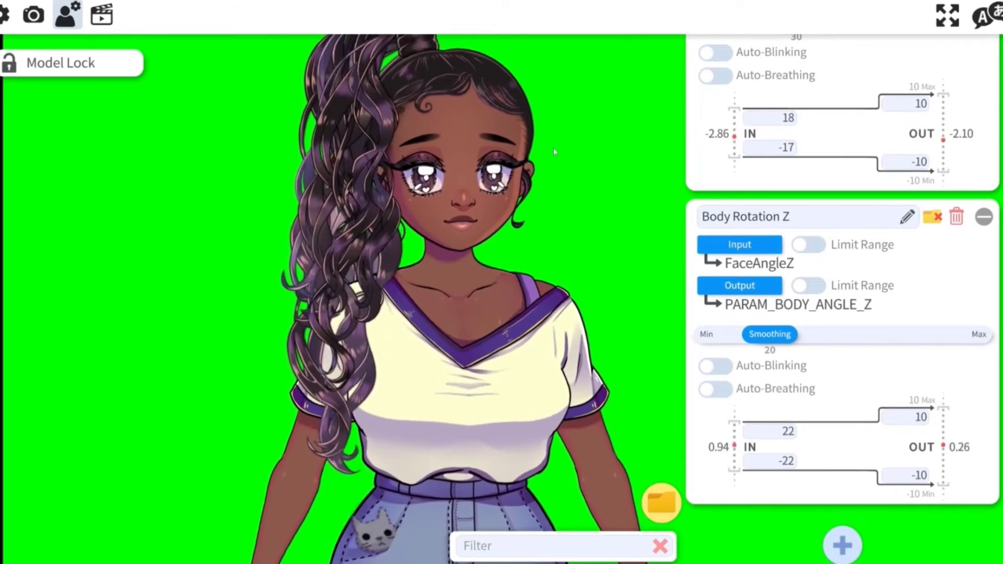
- Create a new expression in the Expression Editor from the hotkey settings
click(101, 15)
click(859, 222)
click(397, 175)
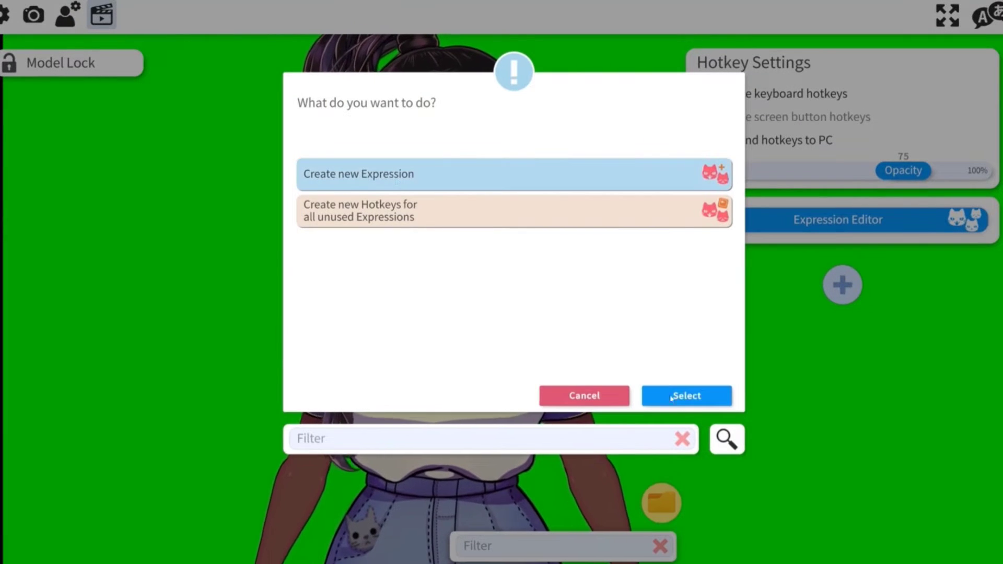
click(687, 396)
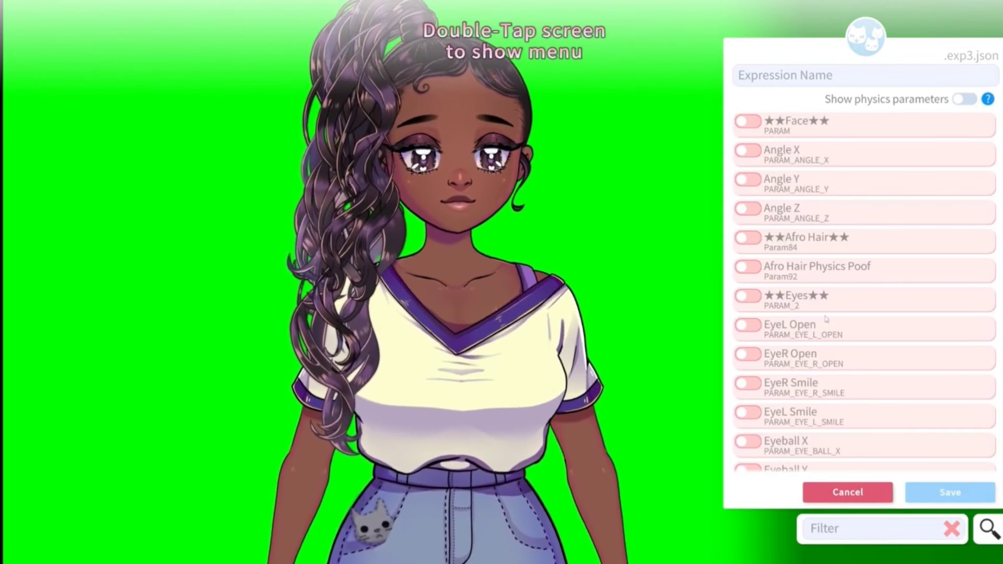
- Enable EyeR Open and EyeL Open and set both to about 0.73
scroll(742, 360, down, 5)
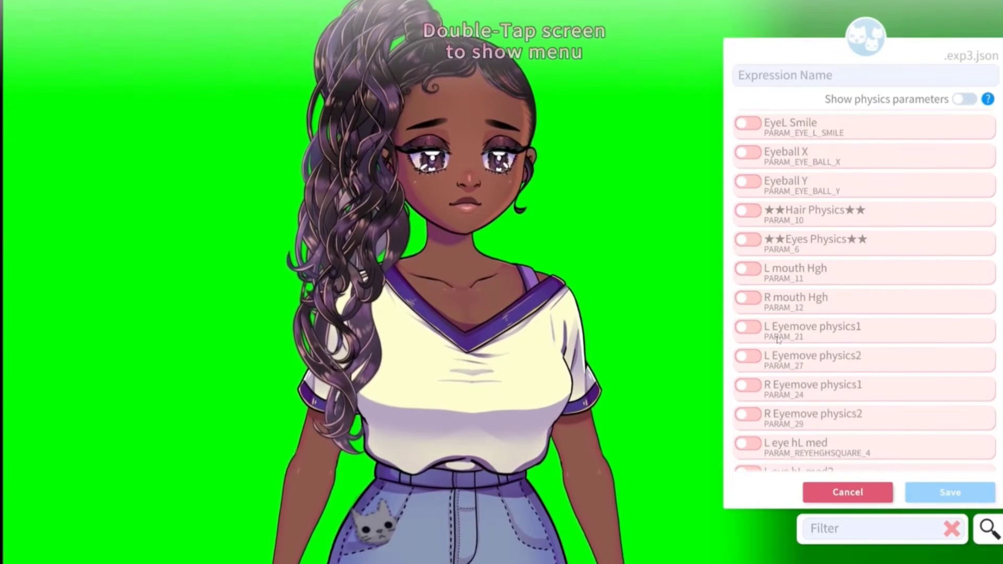
scroll(777, 341, up, 4)
scroll(777, 340, up, 2)
click(748, 323)
drag(833, 348, 805, 351)
click(751, 296)
drag(835, 318, 810, 325)
scroll(803, 221, down, 5)
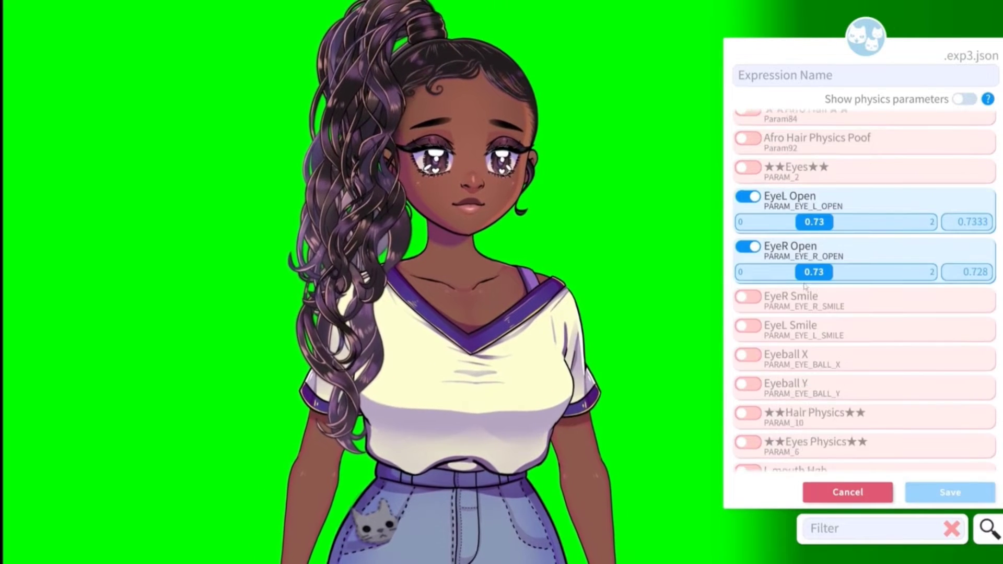
scroll(743, 252, down, 8)
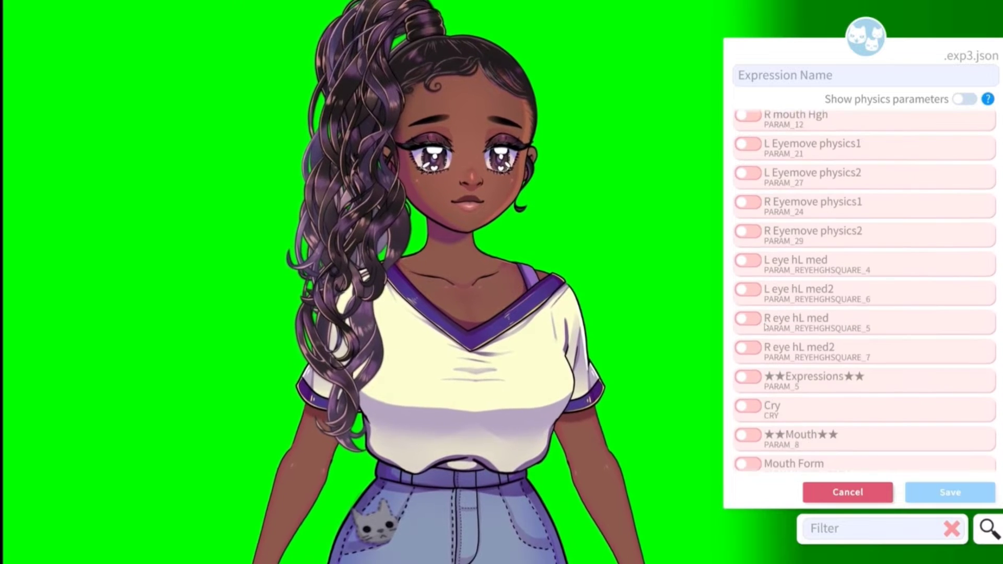
scroll(763, 315, down, 4)
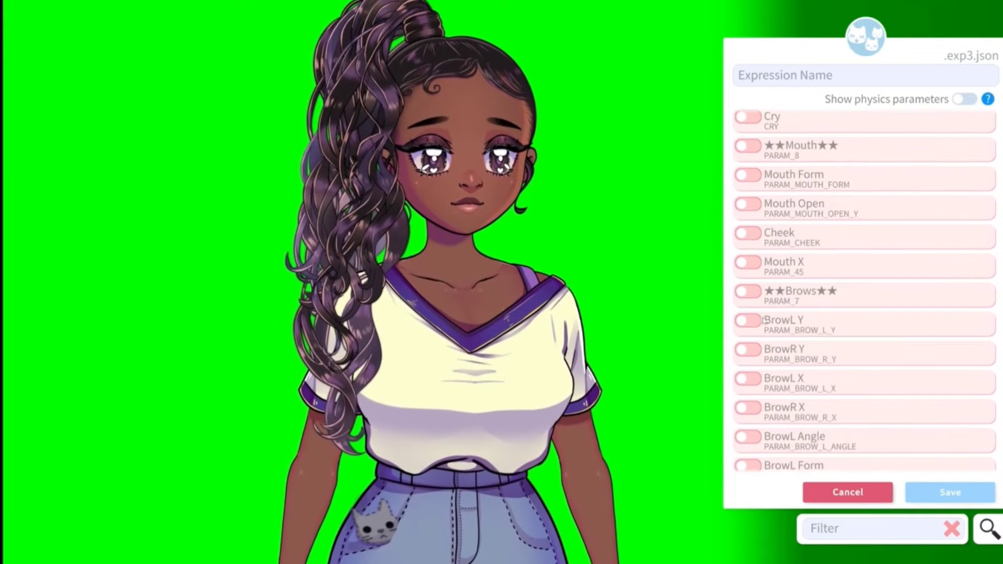
- Add Mouth Form at -1 and Cheek at 1 to the expression
click(749, 176)
drag(833, 205, 769, 212)
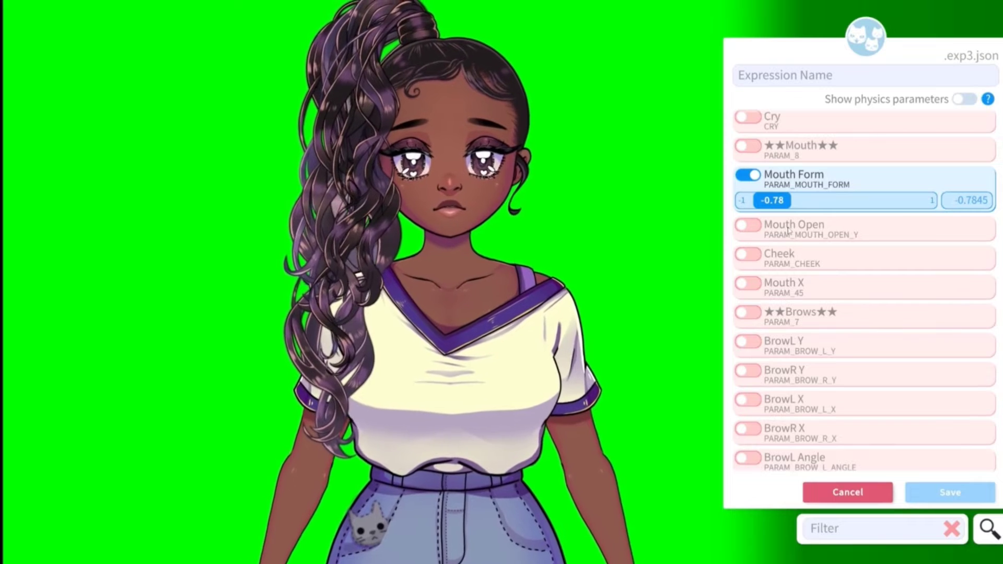
drag(784, 197, 738, 191)
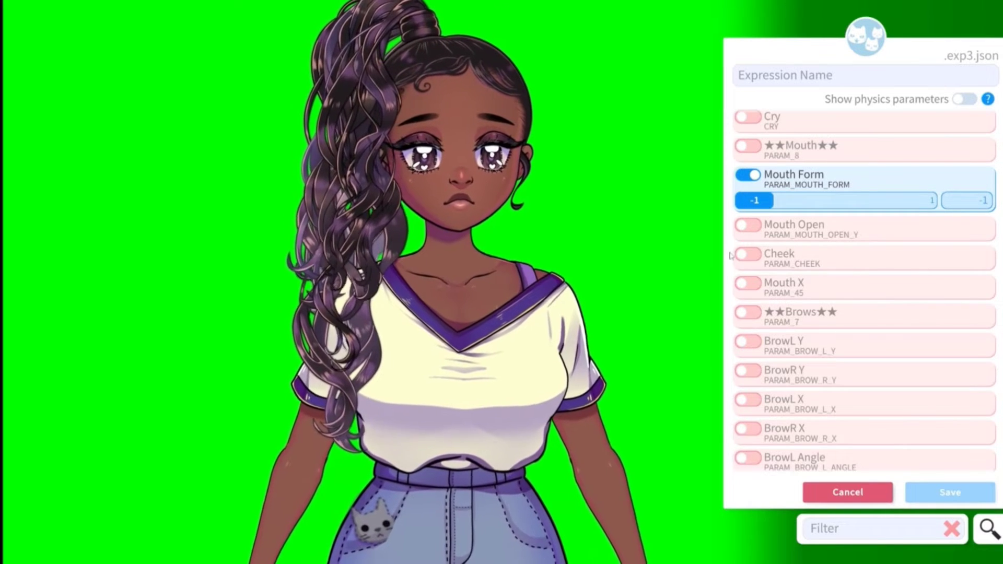
click(747, 255)
drag(752, 279, 958, 291)
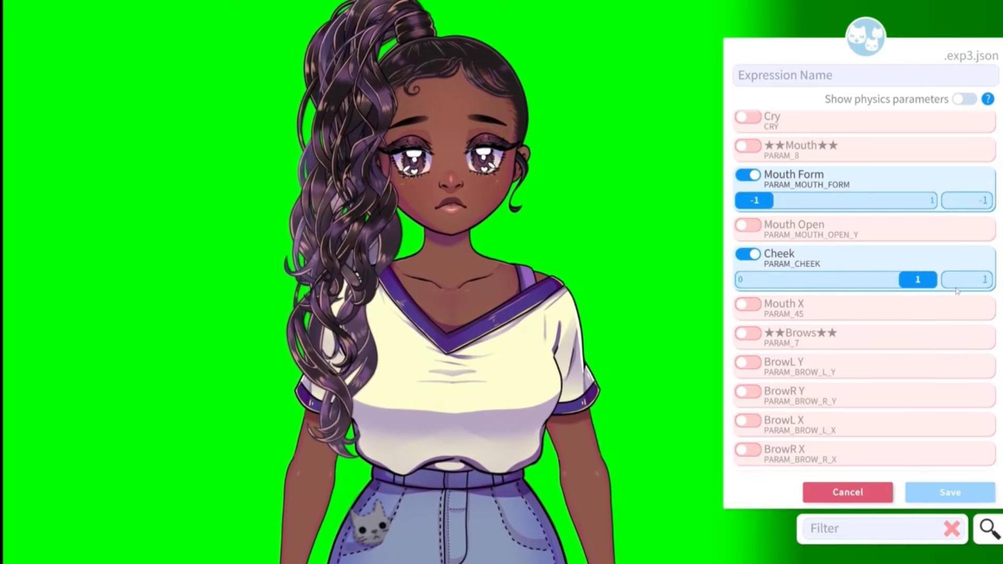
- Add BrowL Y lowered to -0.3 and enable BrowR Y at about -0.27
scroll(844, 350, down, 2)
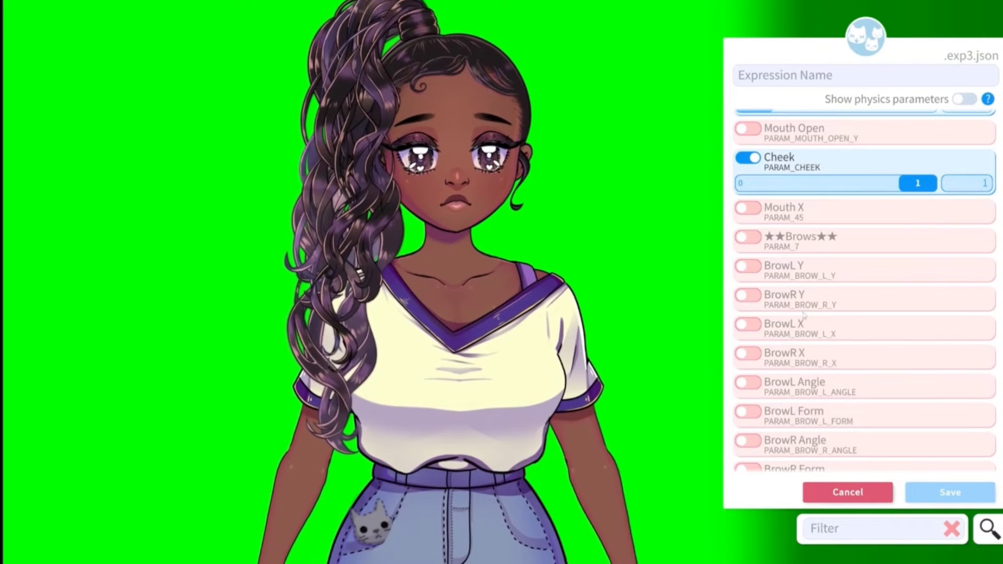
click(747, 266)
drag(836, 290, 804, 306)
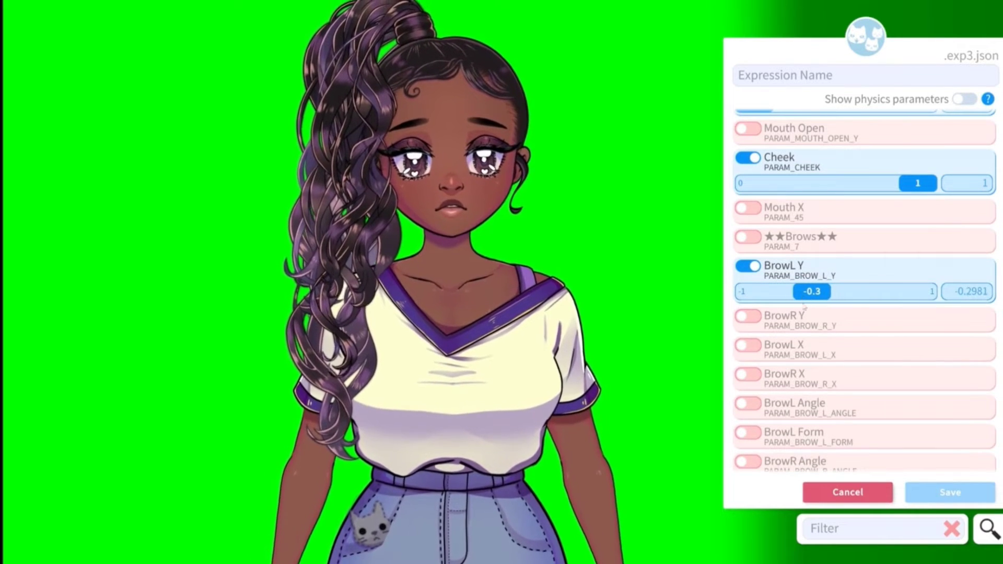
click(748, 317)
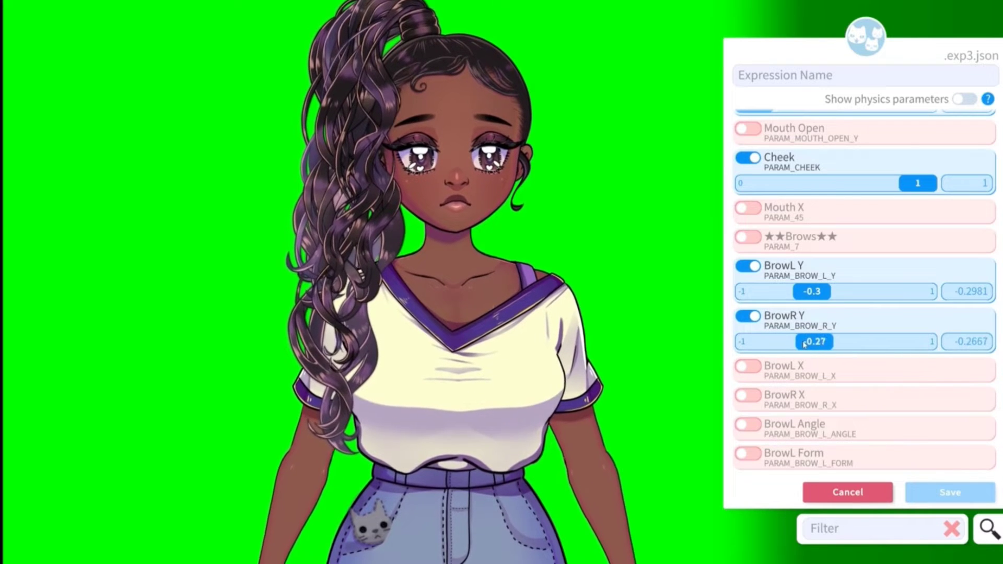